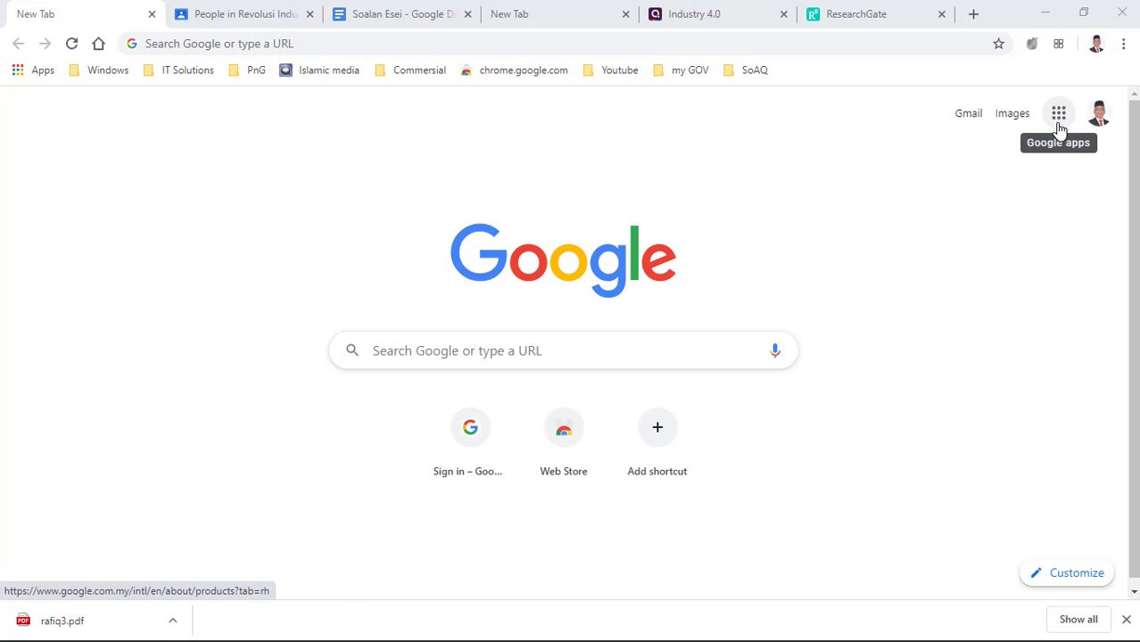
- Launch Google Classroom from Chrome's Google apps grid to reach the course list
click(1059, 129)
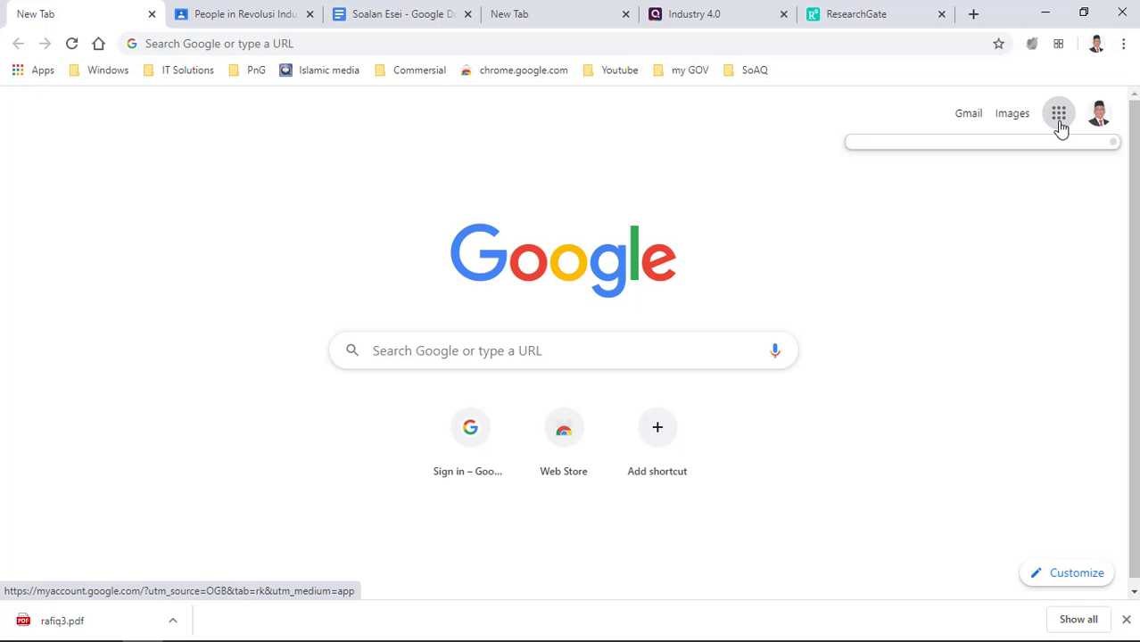
click(1059, 128)
click(1059, 128)
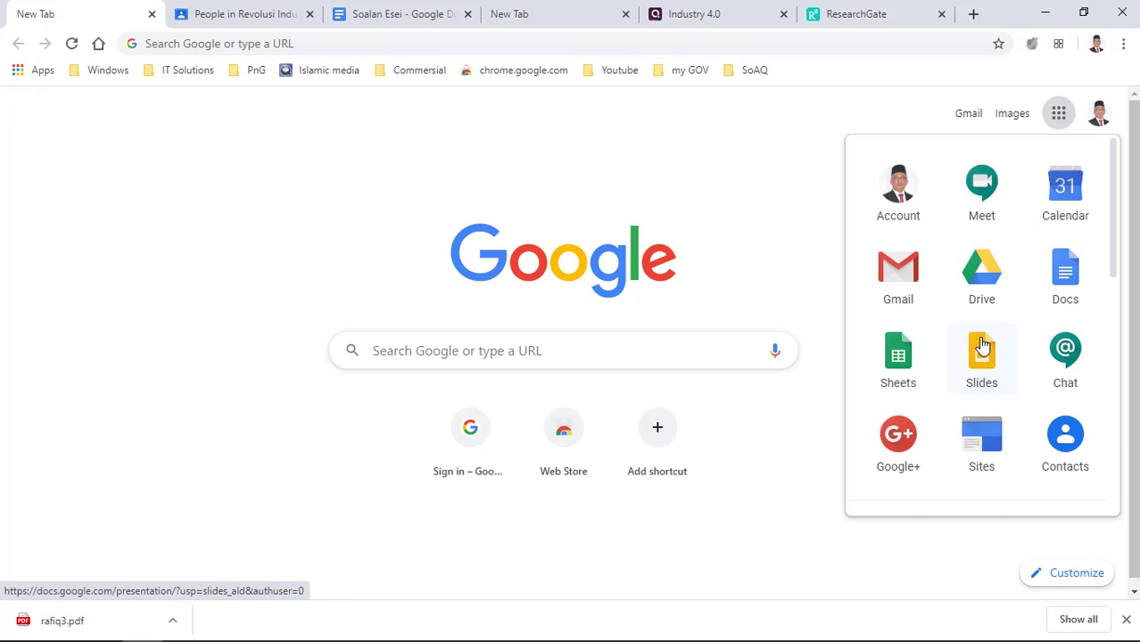
scroll(981, 366, down, 6)
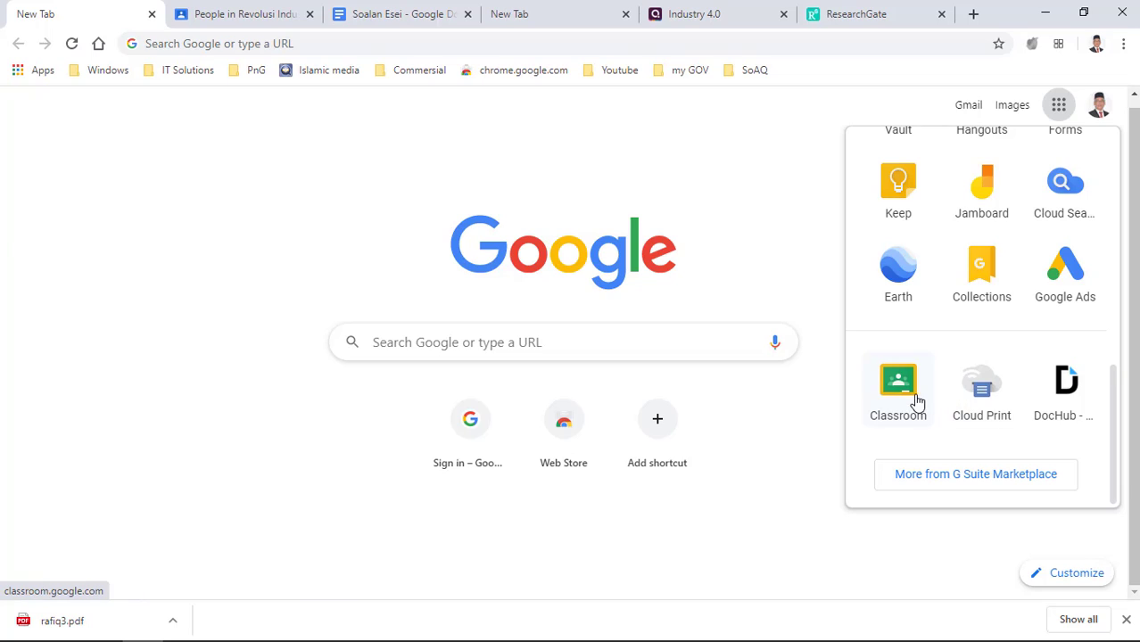
click(916, 402)
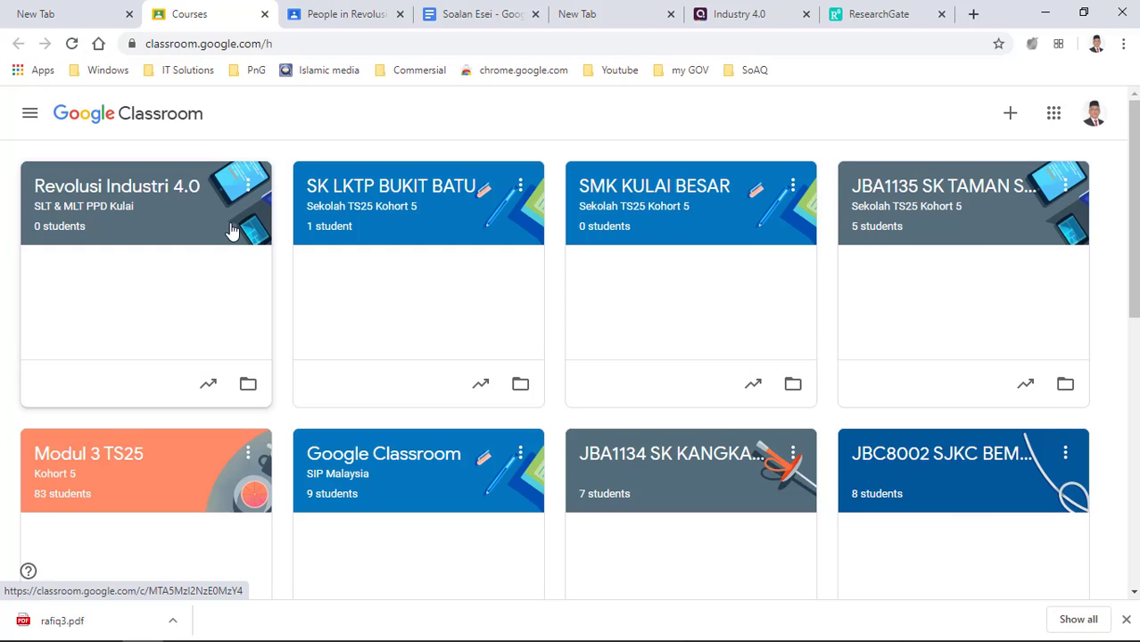
- Open the Revolusi Industri 4.0 class's Classwork page and show the Create options
click(96, 193)
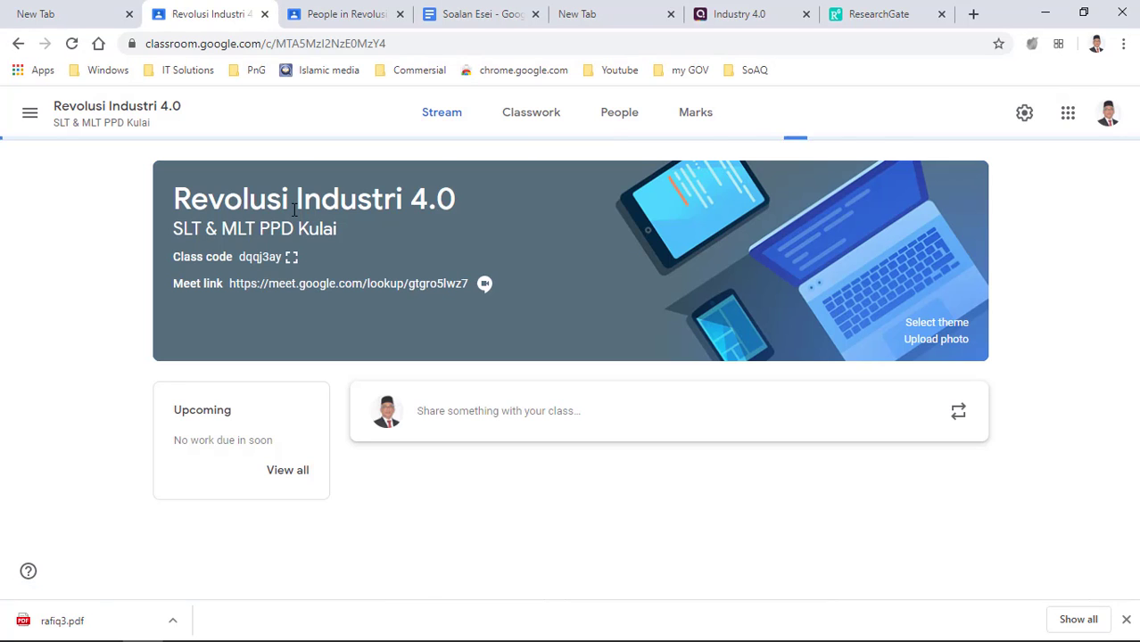
scroll(294, 210, down, 2)
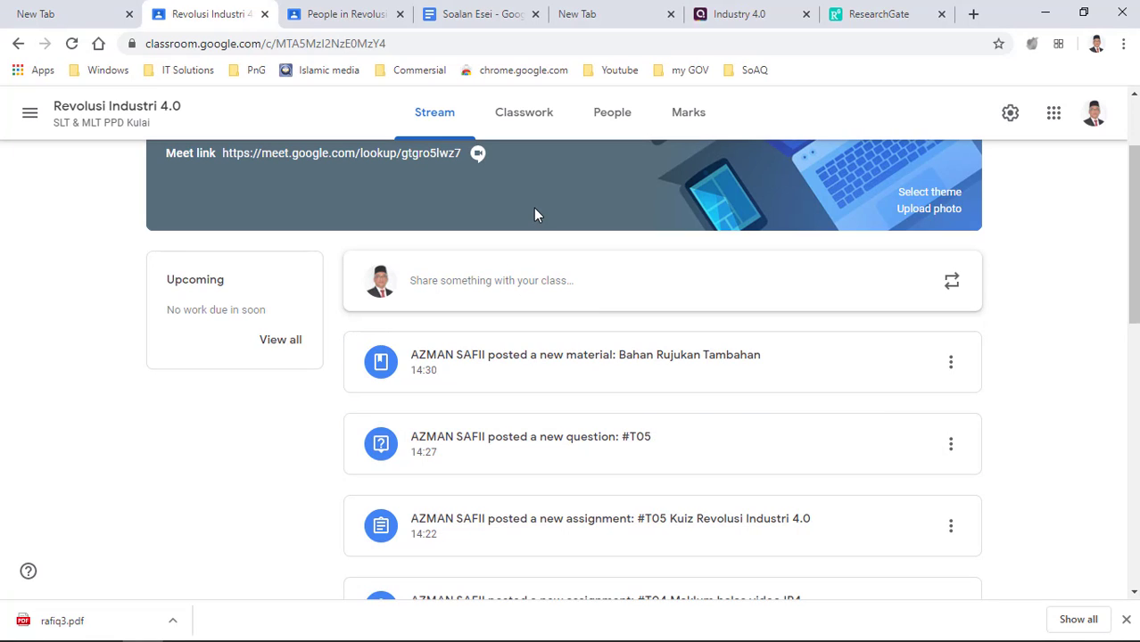
click(532, 127)
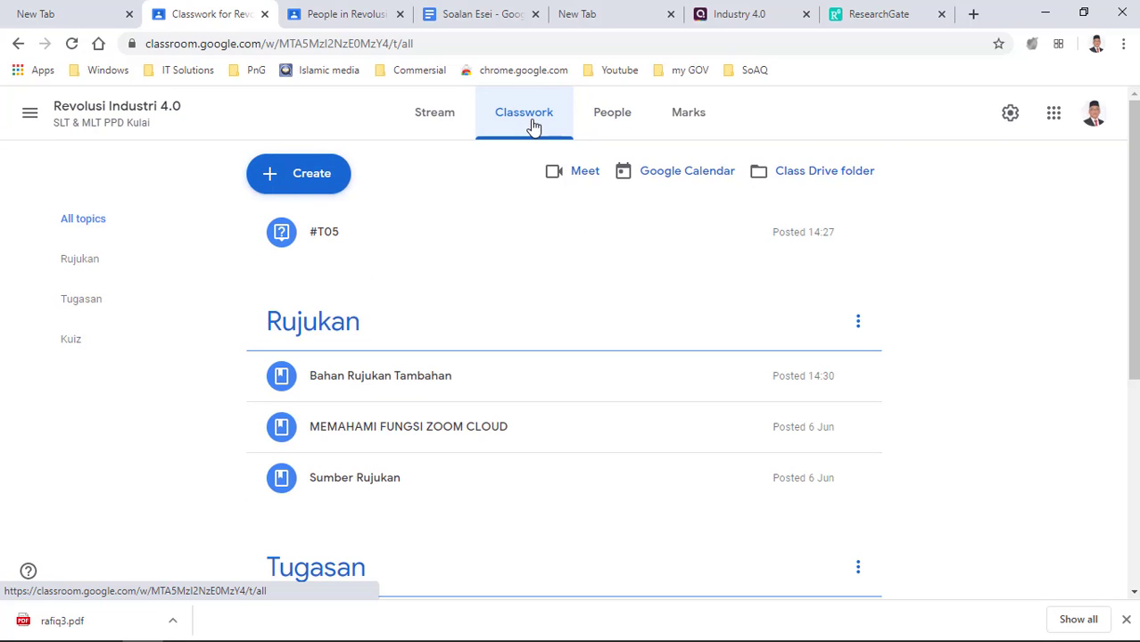
click(272, 187)
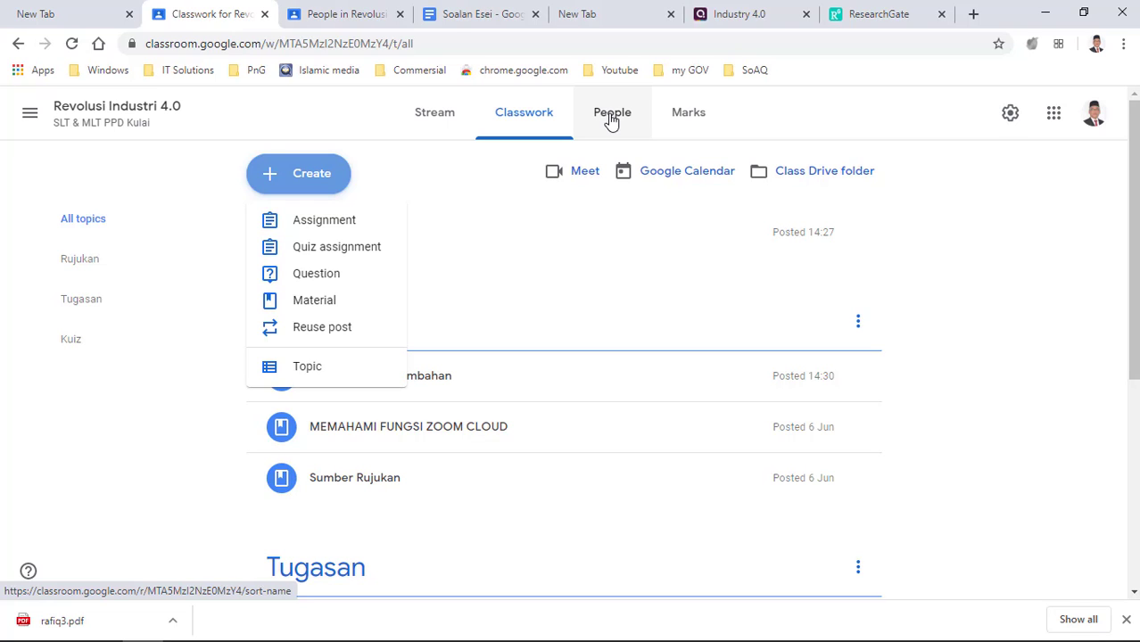
- Switch the Revolusi Industri 4.0 class to its People page
click(612, 115)
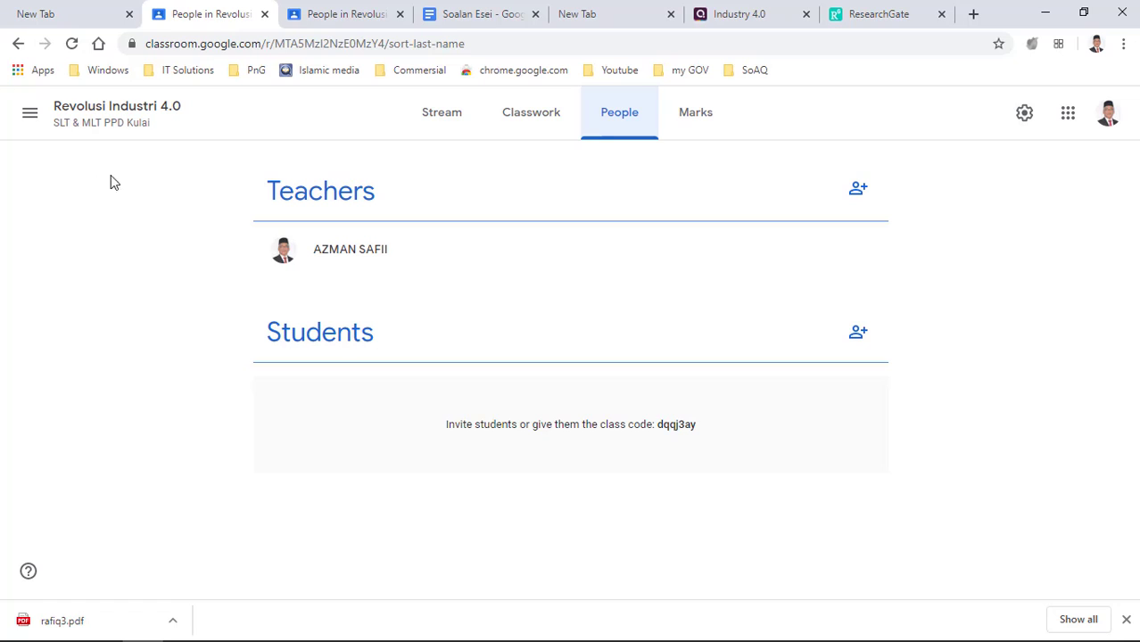
- Invite a co-teacher by searching their name and selecting their e-mail address
click(855, 203)
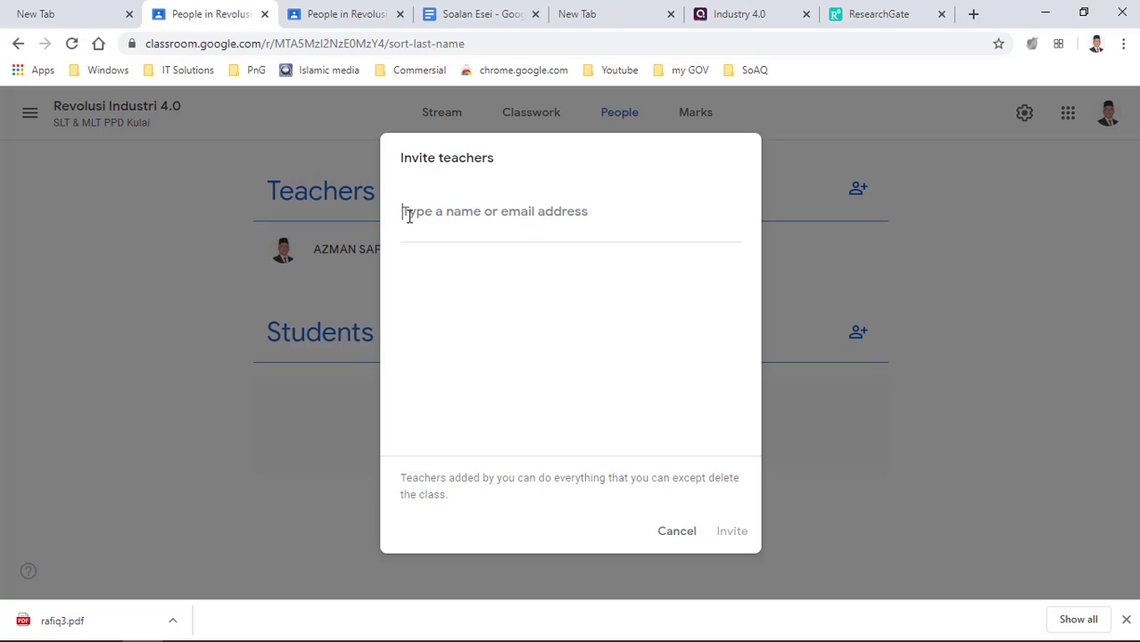
text(jupiter)
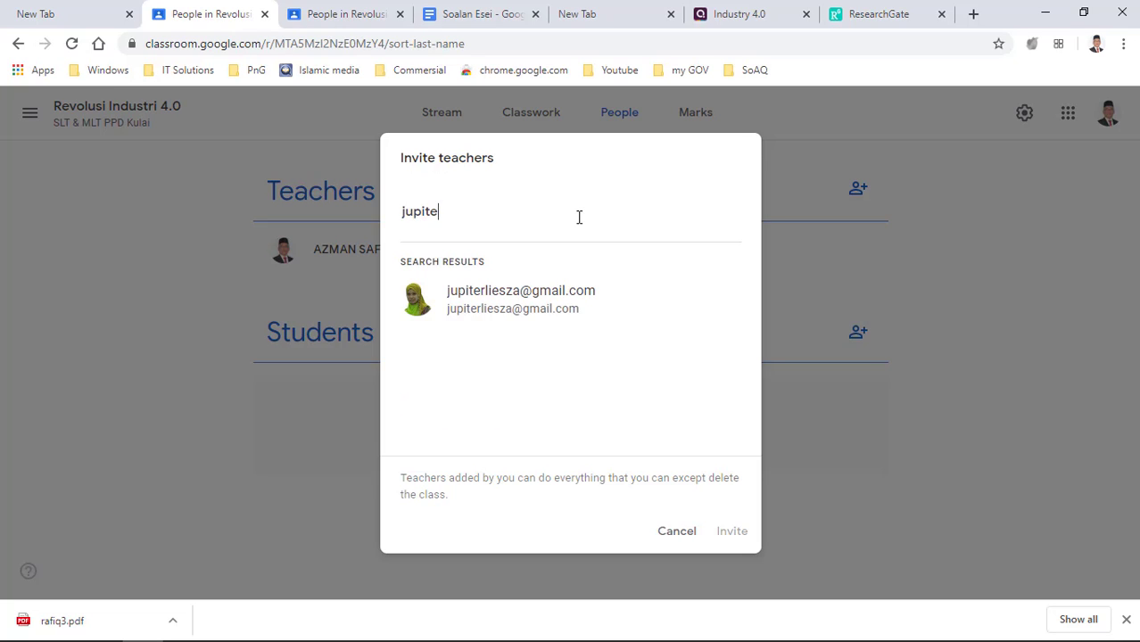
click(526, 312)
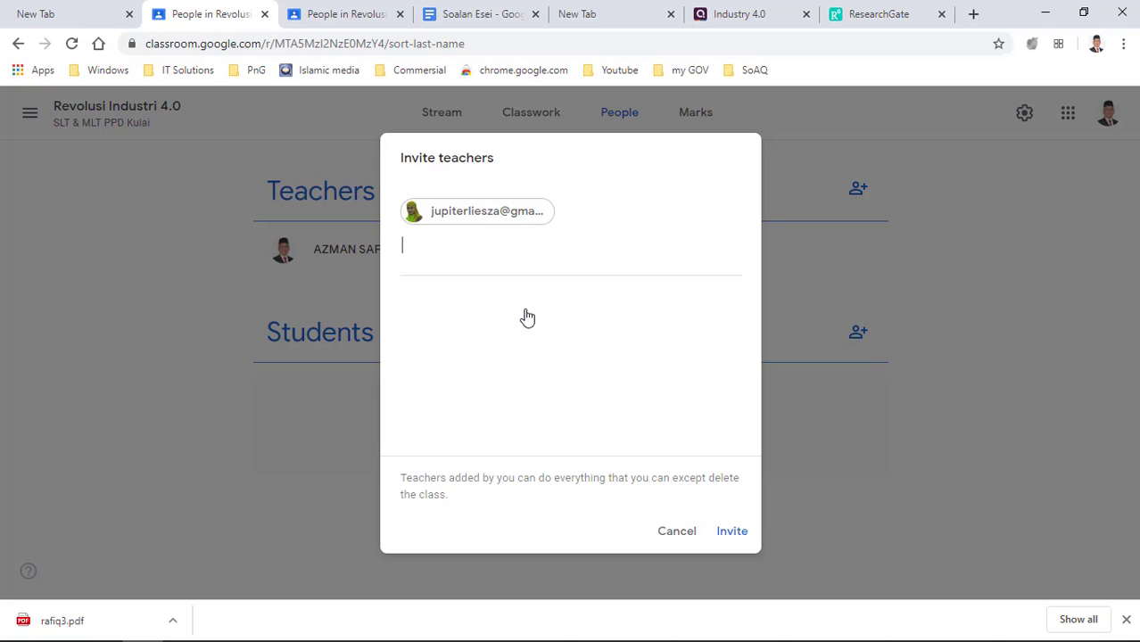
text(m)
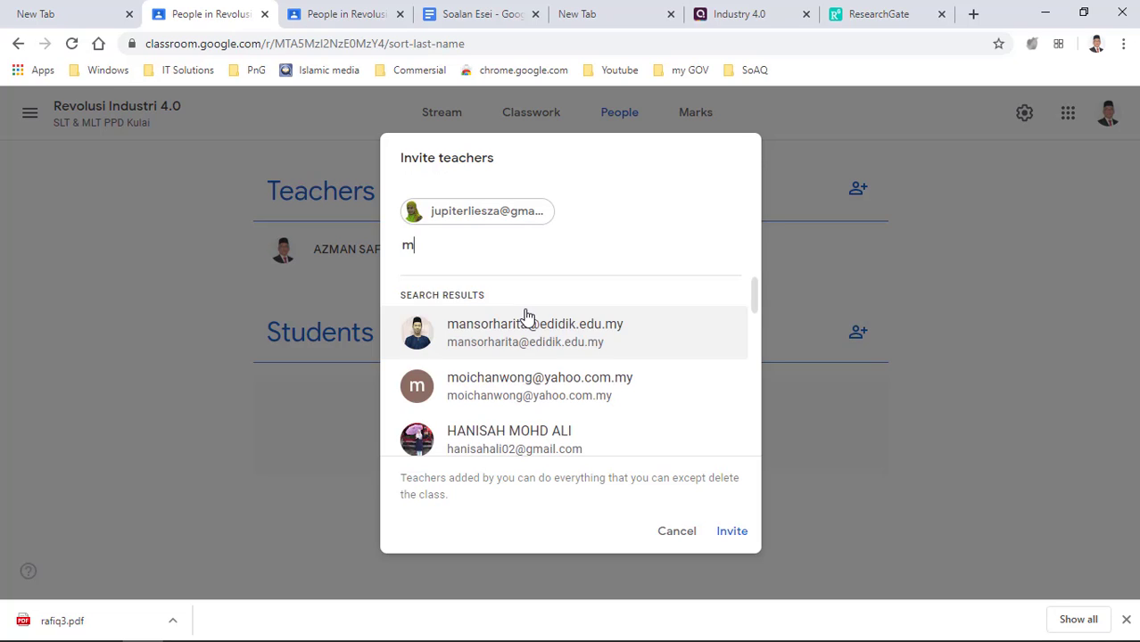
key(BackSpace)
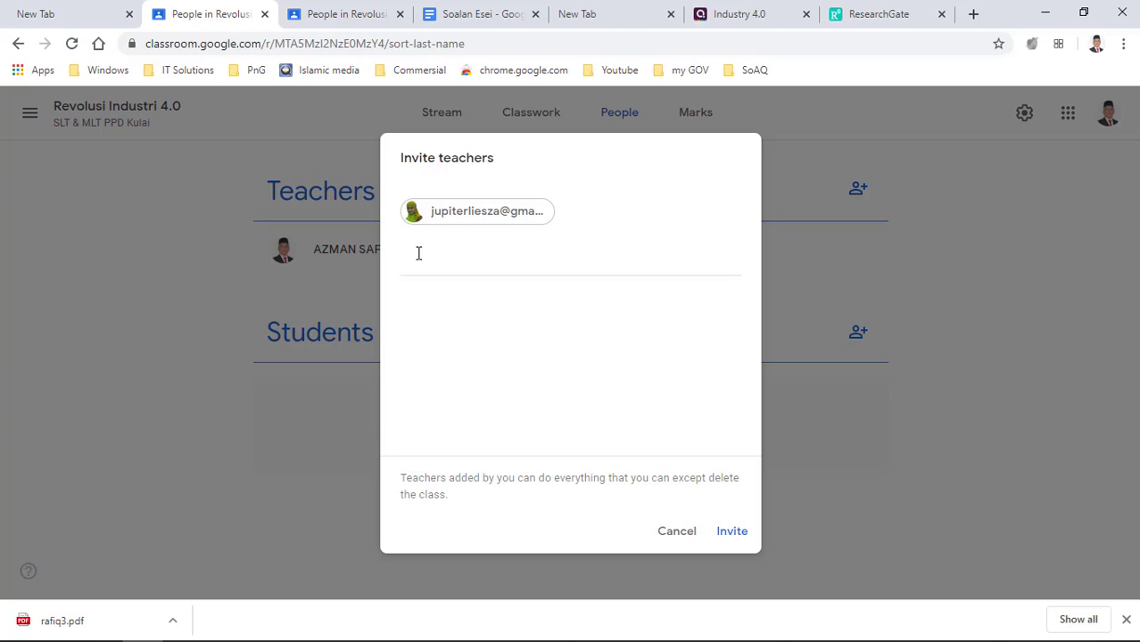
click(734, 533)
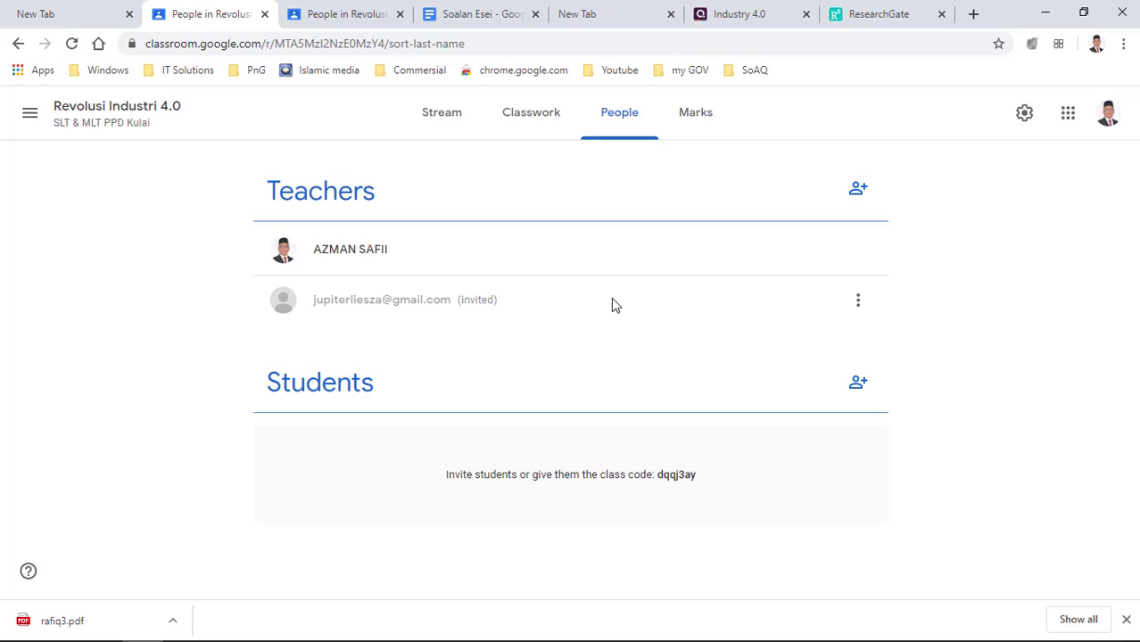
- Invite a second co-teacher by searching their name and selecting their e-mail address
click(857, 189)
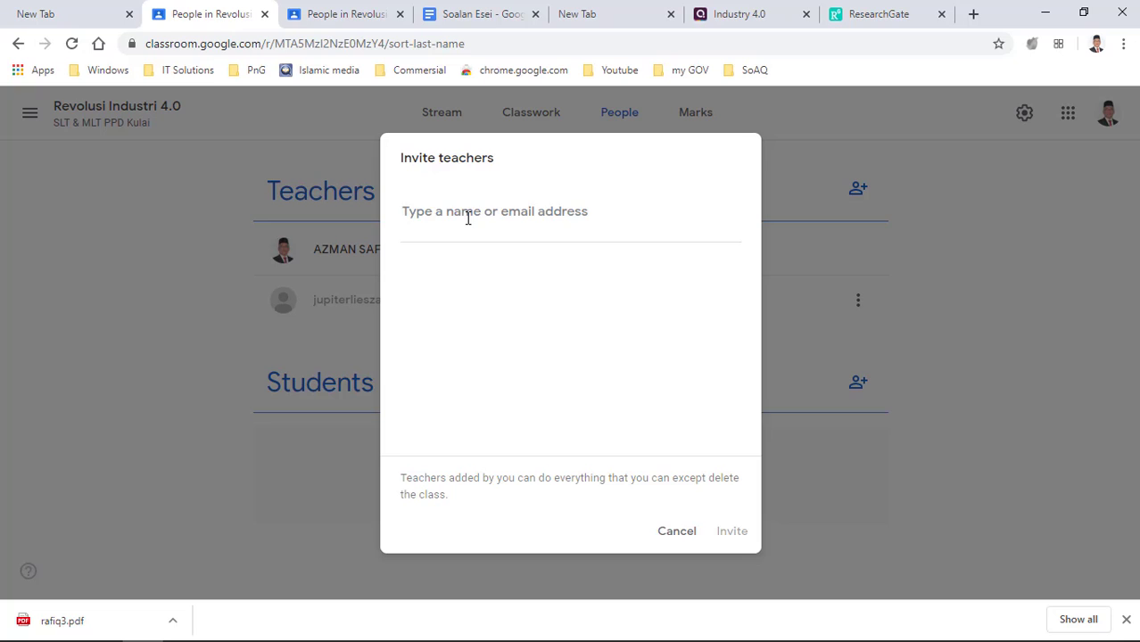
text(azman)
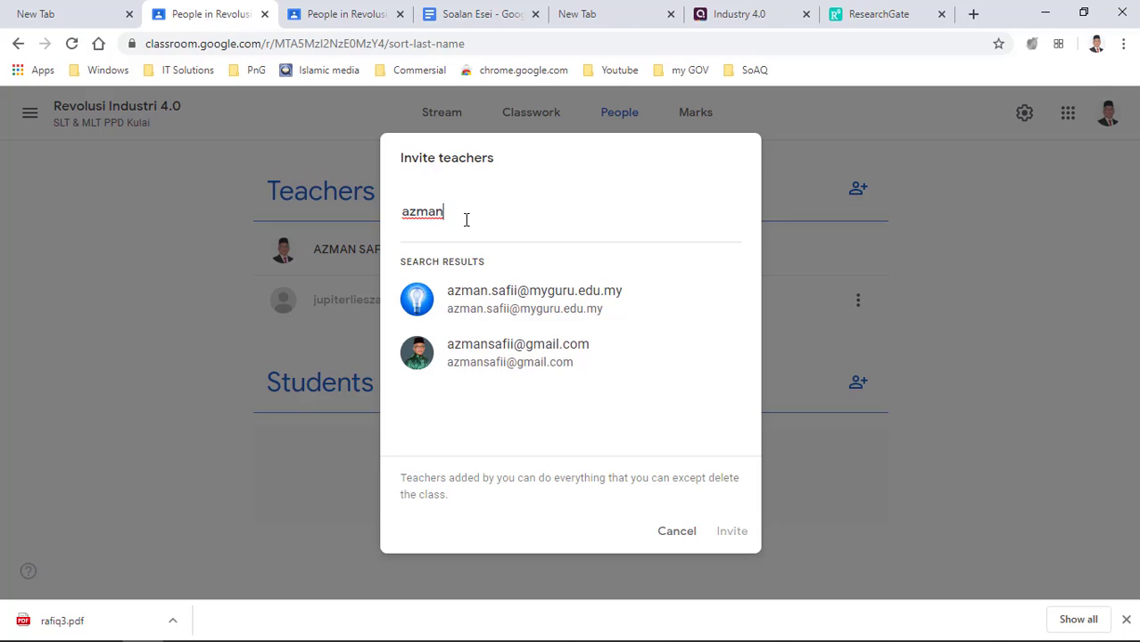
click(479, 355)
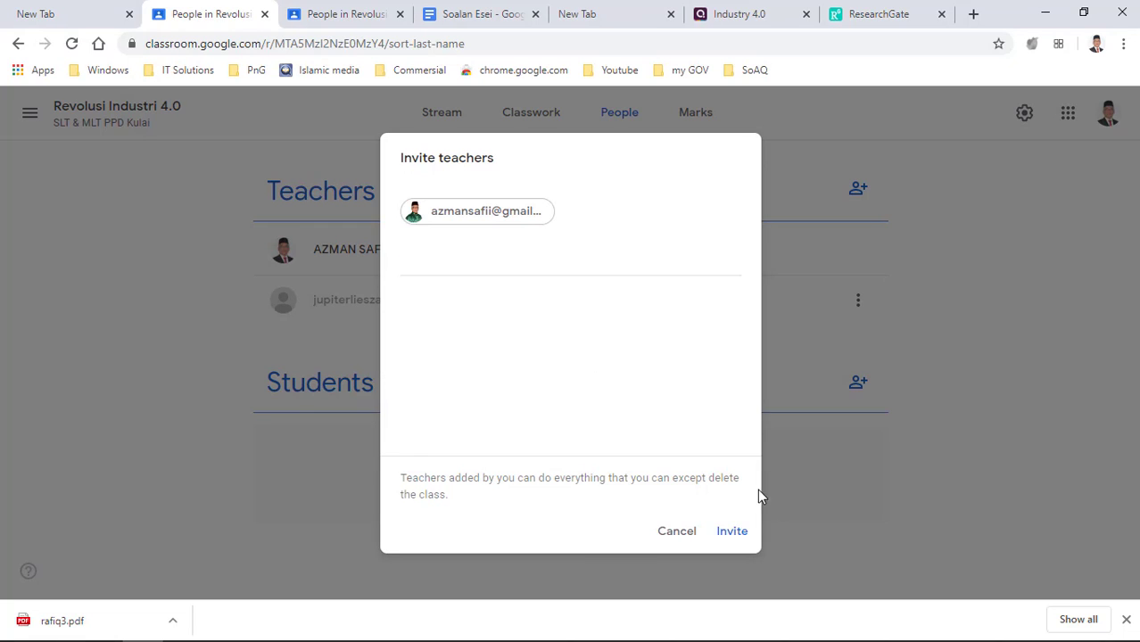
click(732, 532)
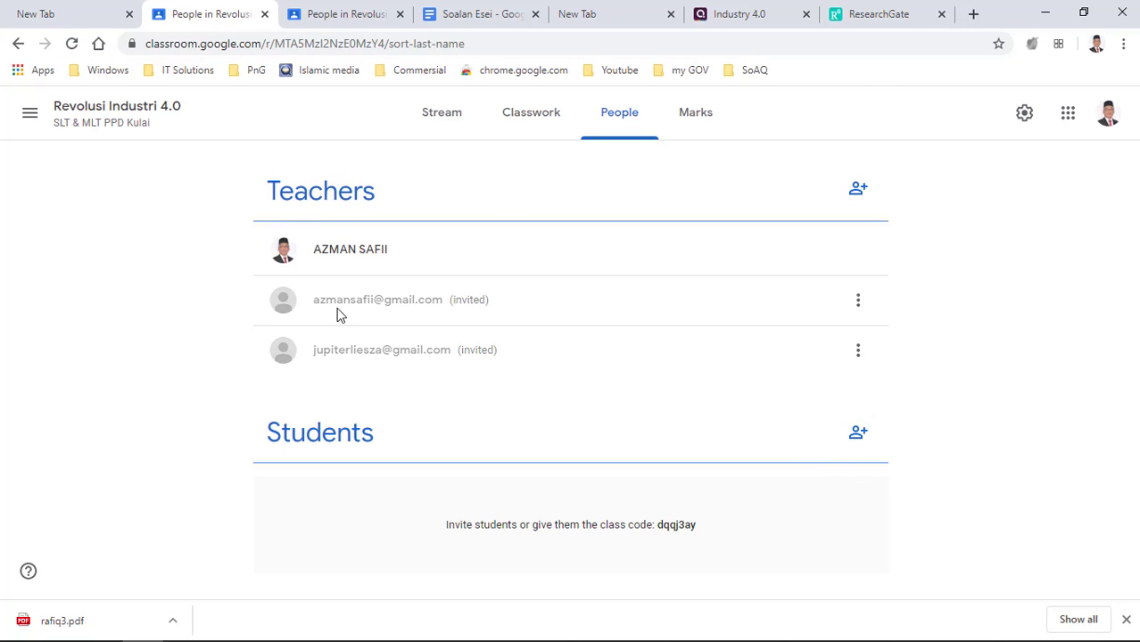
- Open a new incognito window and search the web for gmail
click(1122, 43)
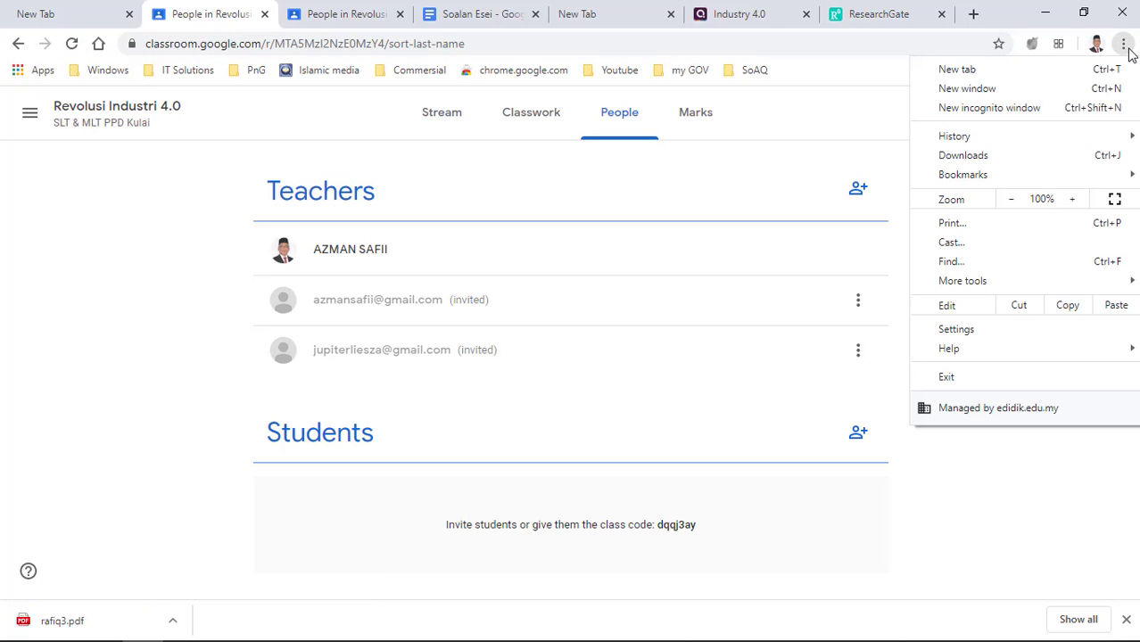
click(1004, 118)
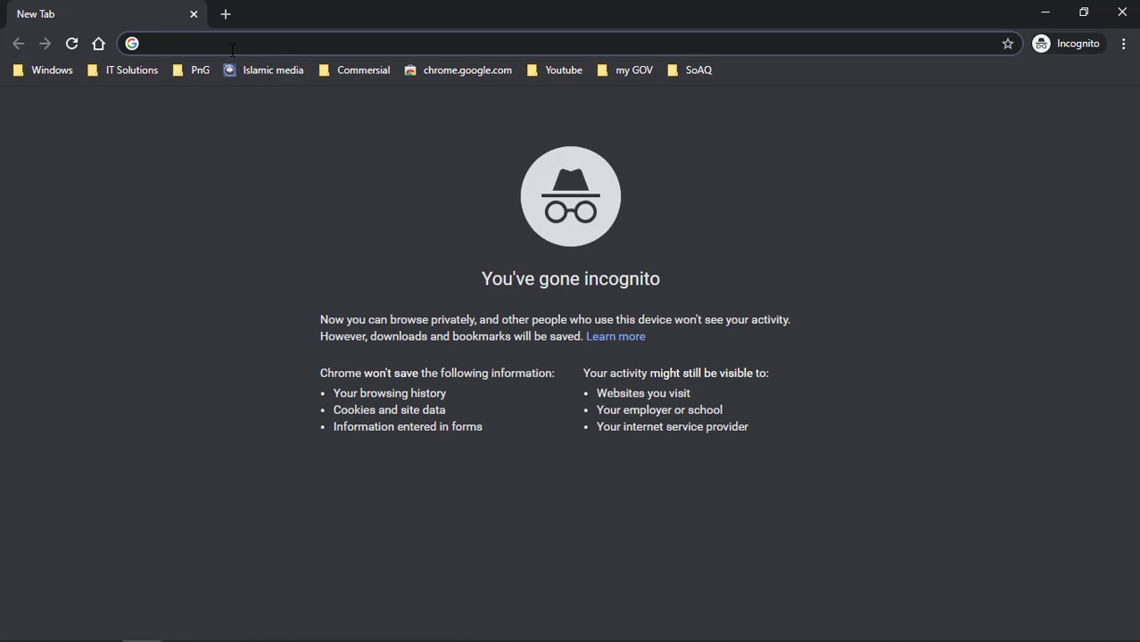
text(gmail)
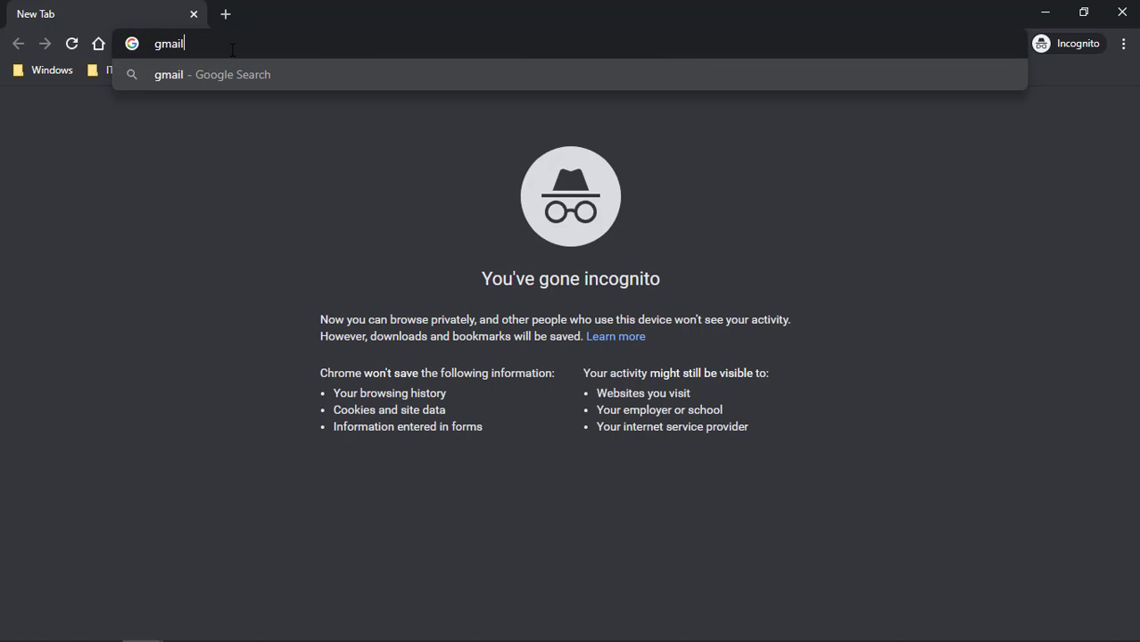
click(223, 71)
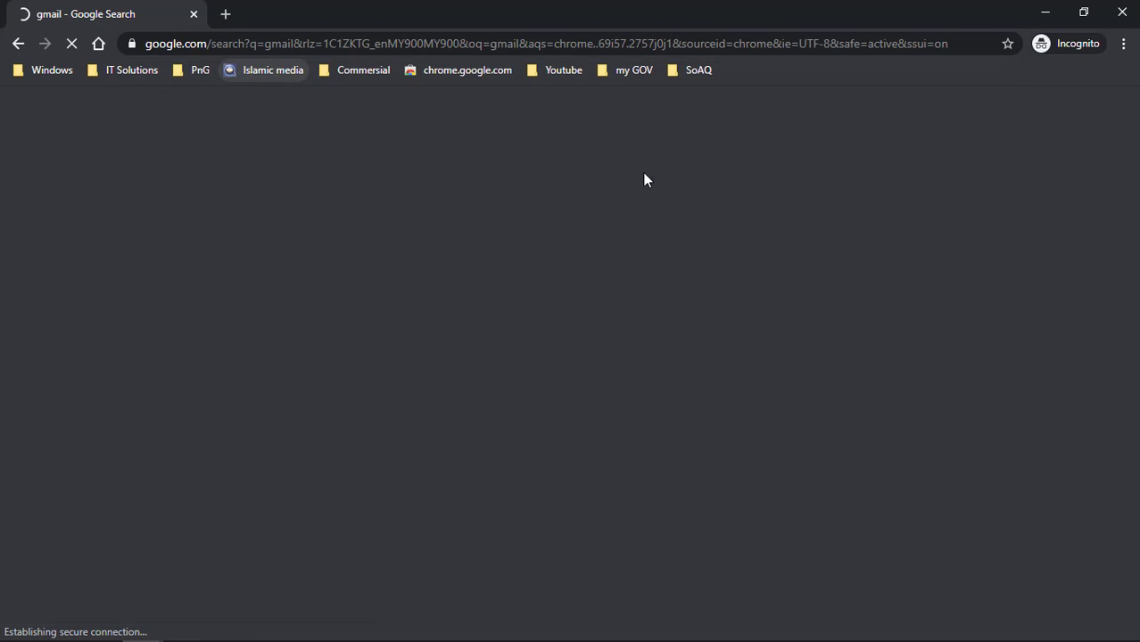
- Sign in as the invited account and open its Gmail inbox
click(1063, 124)
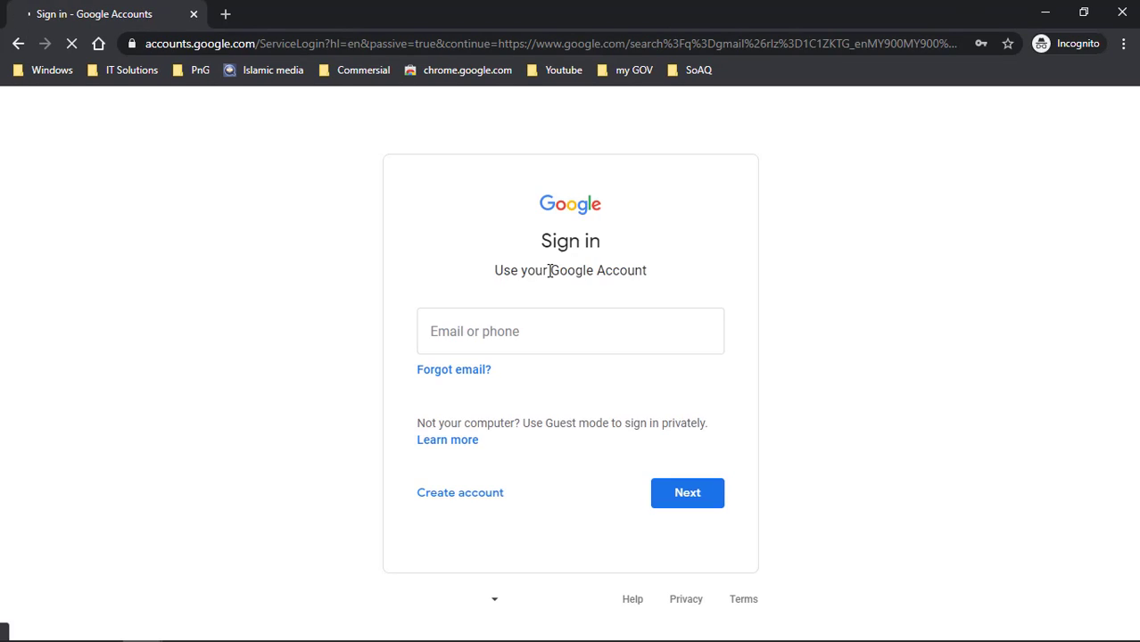
click(532, 346)
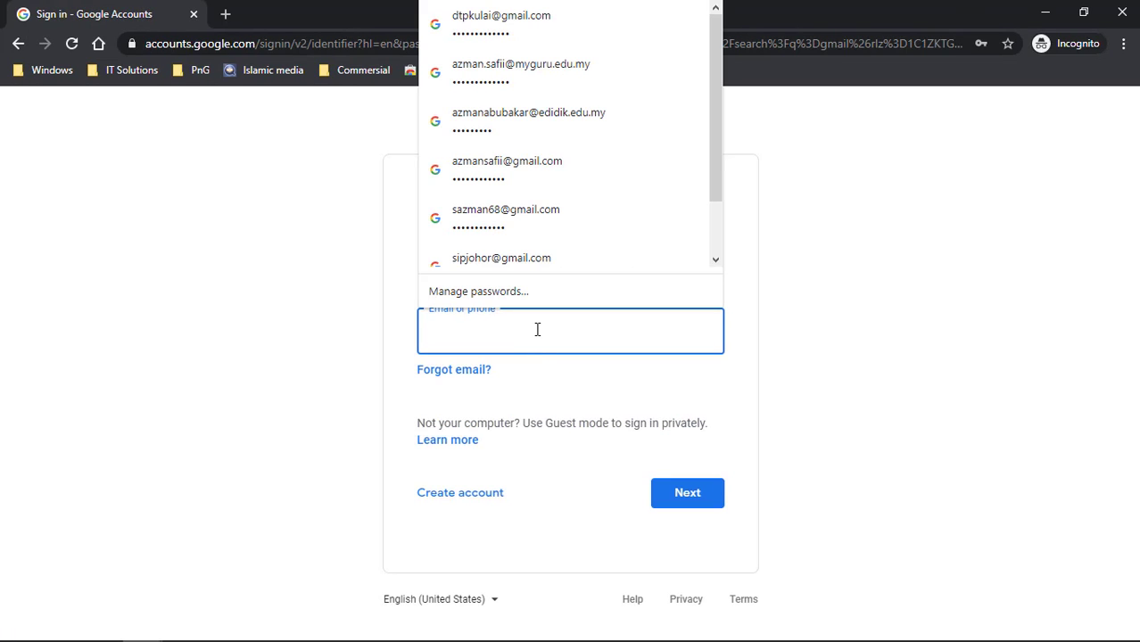
click(501, 166)
click(692, 496)
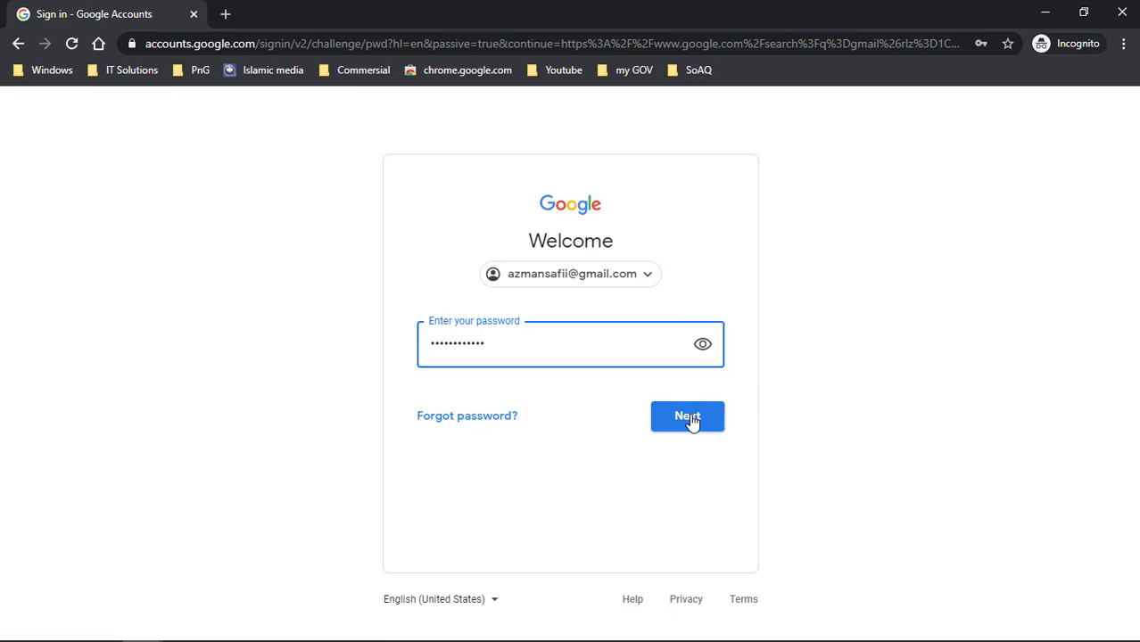
click(690, 418)
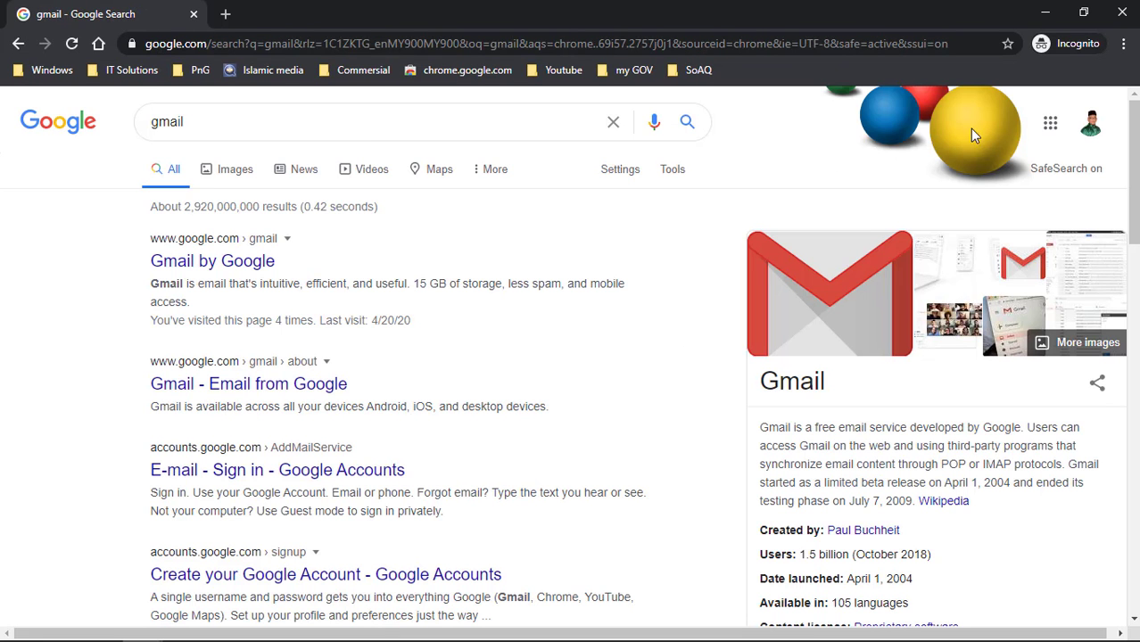
click(1049, 123)
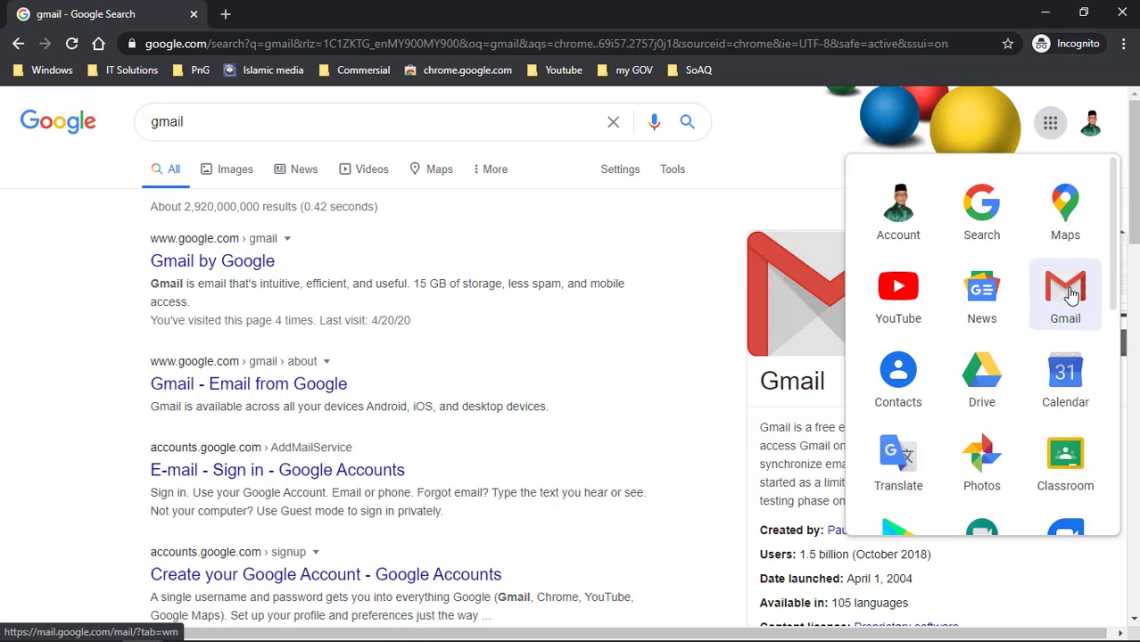
click(1070, 295)
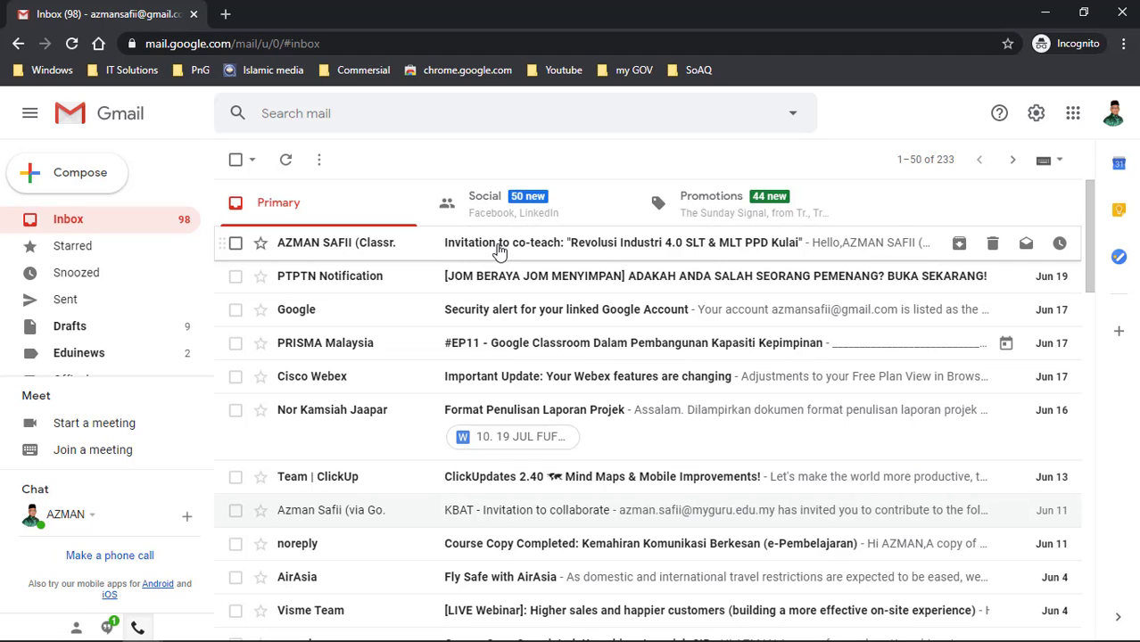
- Open the Classroom co-teach invitation e-mail and follow its JOIN link
click(496, 246)
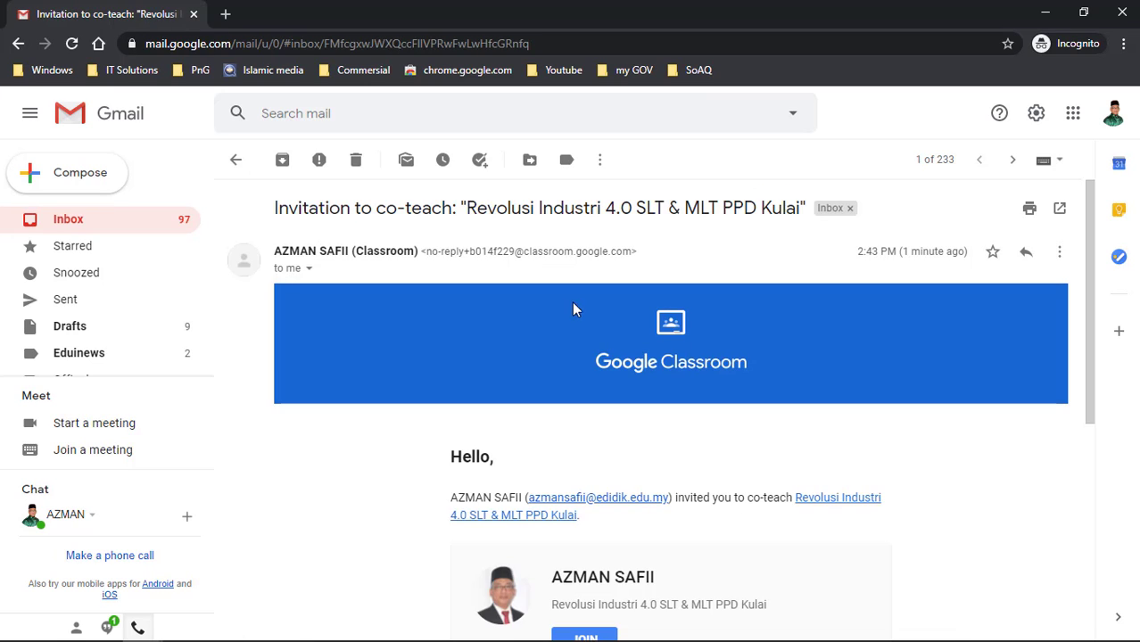
scroll(590, 307, down, 3)
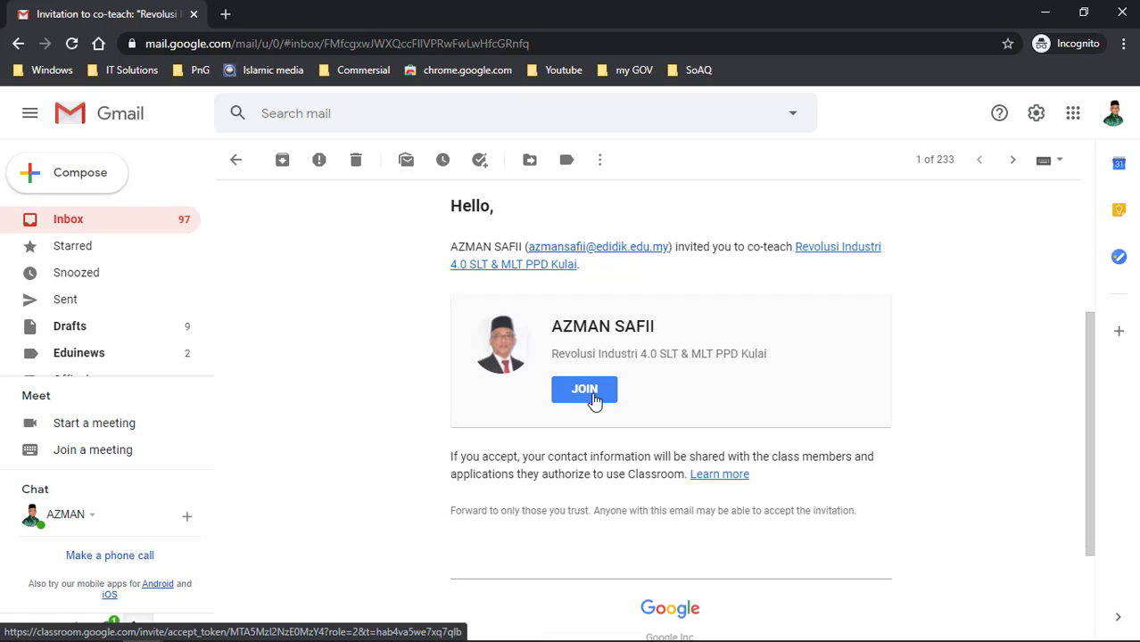
scroll(590, 348, up, 2)
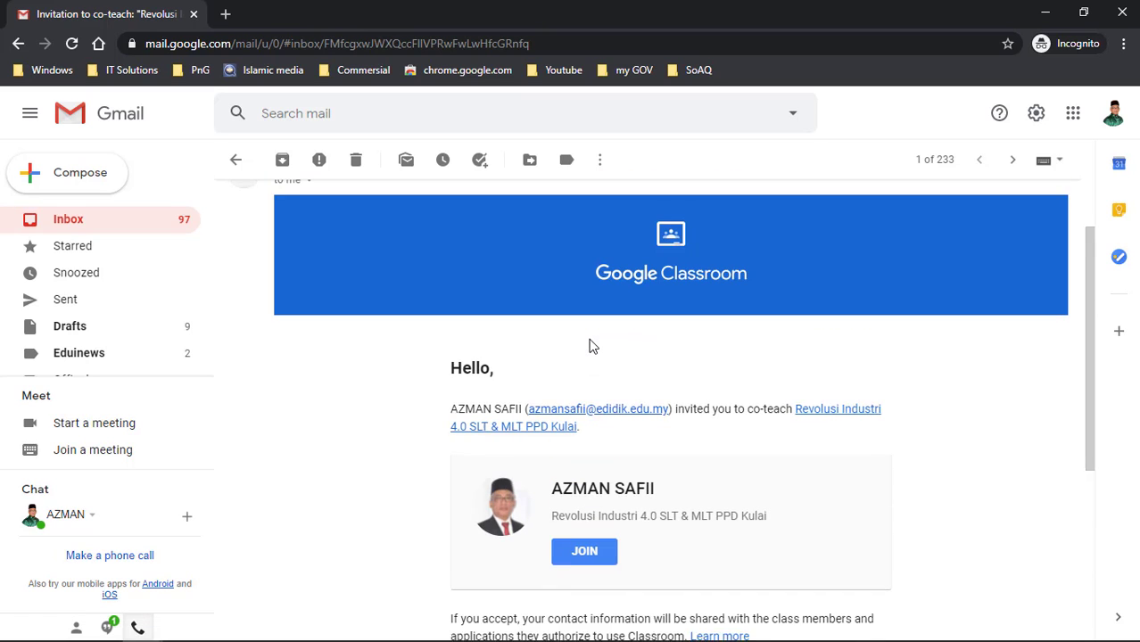
scroll(591, 346, down, 1)
scroll(590, 346, down, 1)
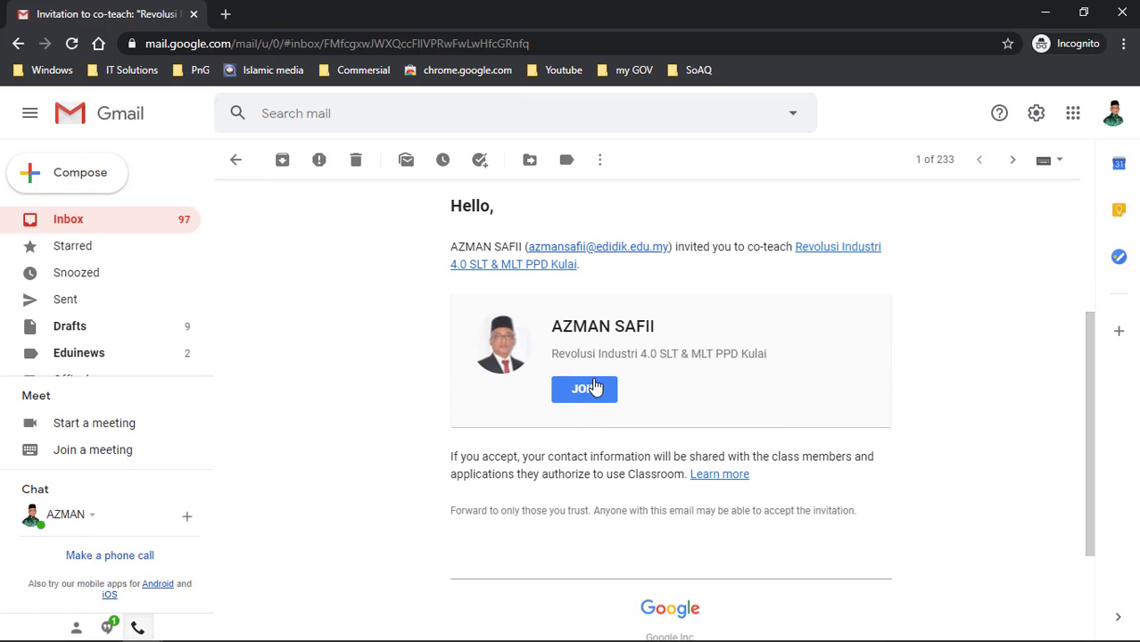
scroll(593, 387, up, 3)
scroll(591, 402, down, 3)
click(588, 392)
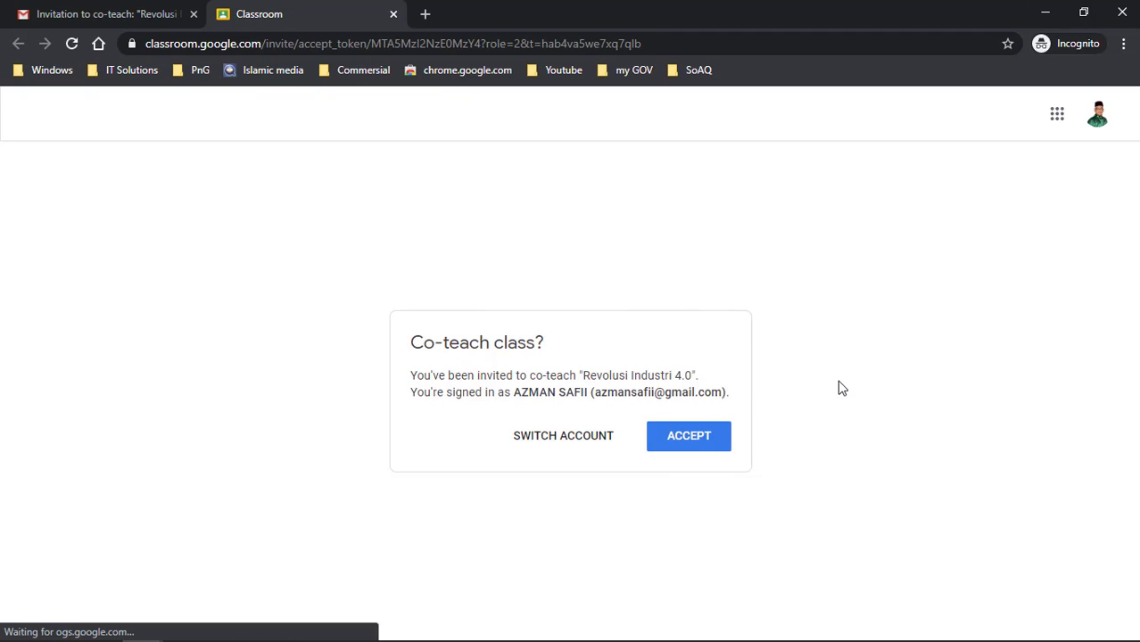
- Accept the co-teach invitation for Revolusi Industri 4.0 and minimize the incognito window
click(682, 443)
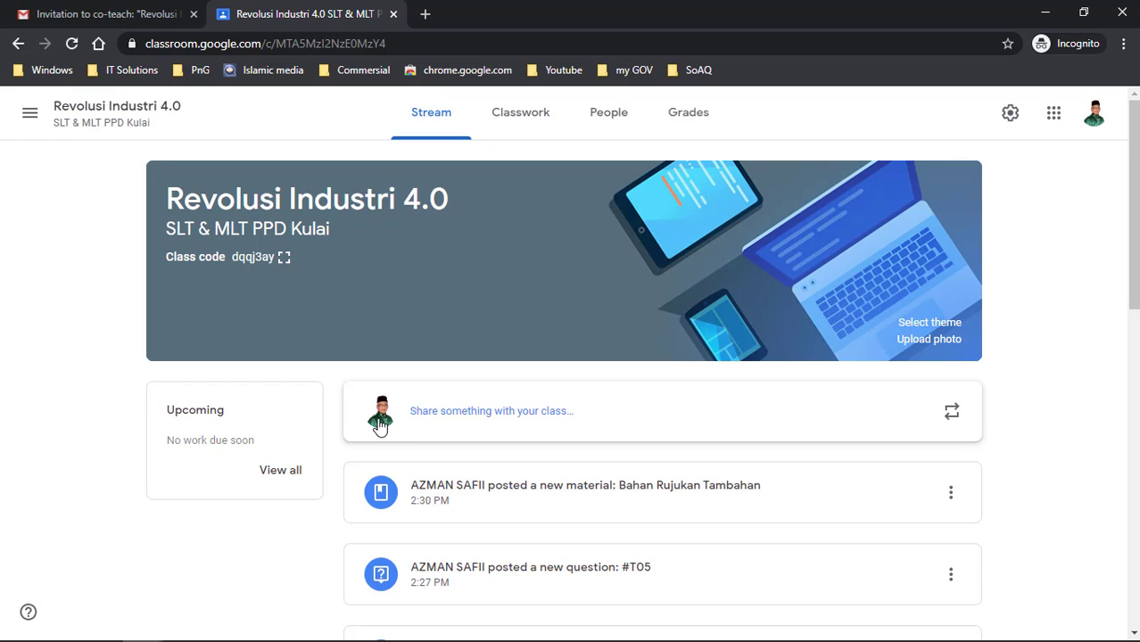
click(1045, 16)
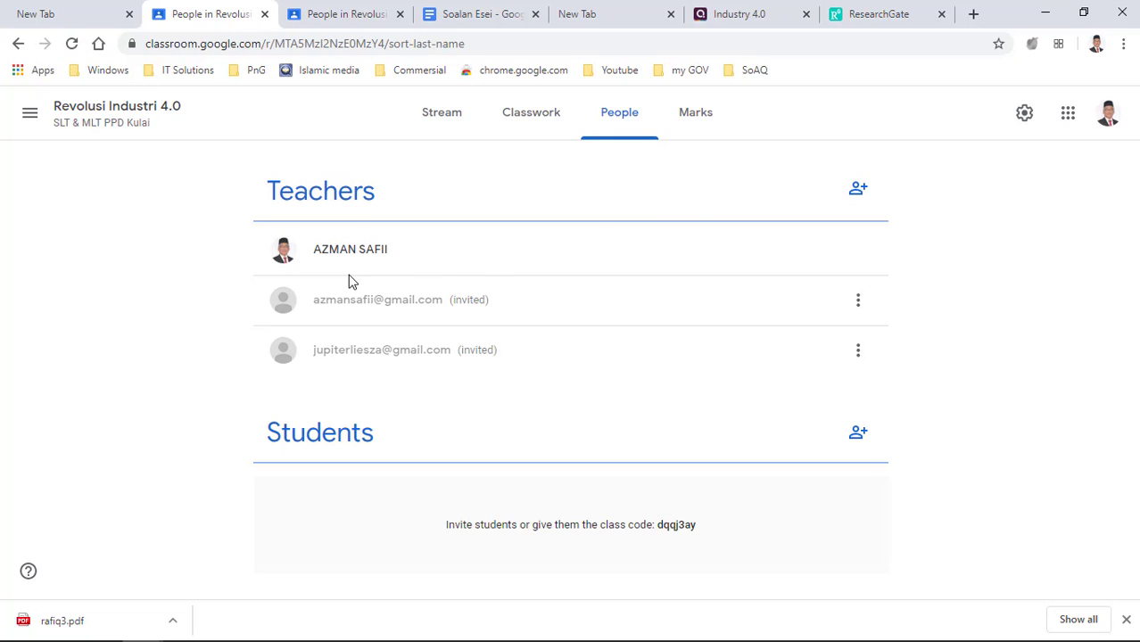
- Reload the main window's People page to show the newly joined co-teacher
click(72, 43)
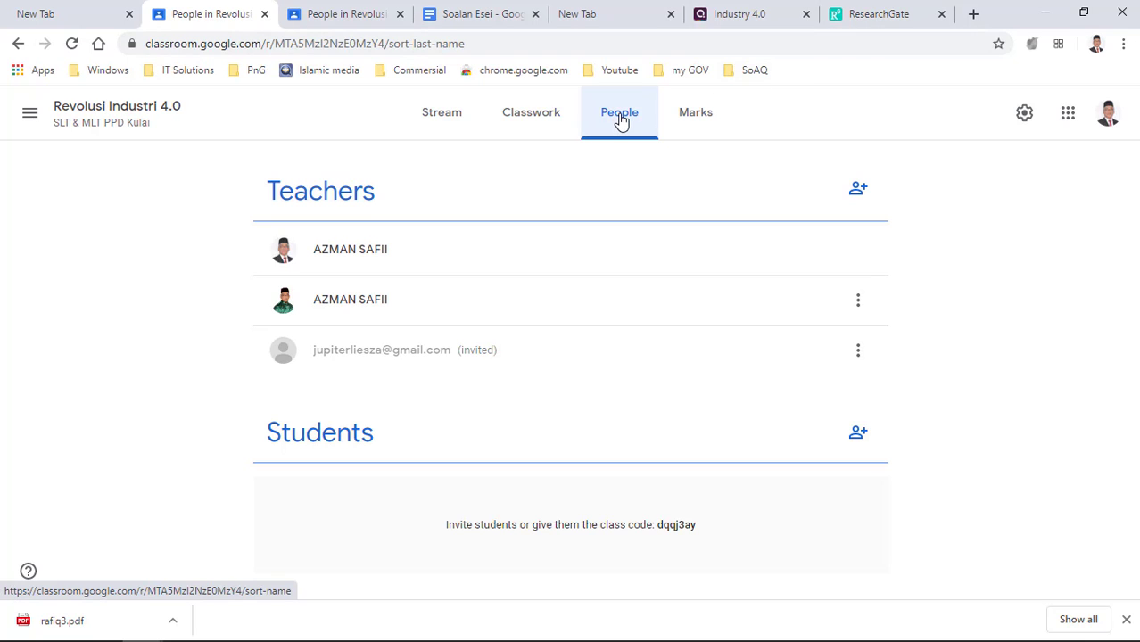
click(861, 303)
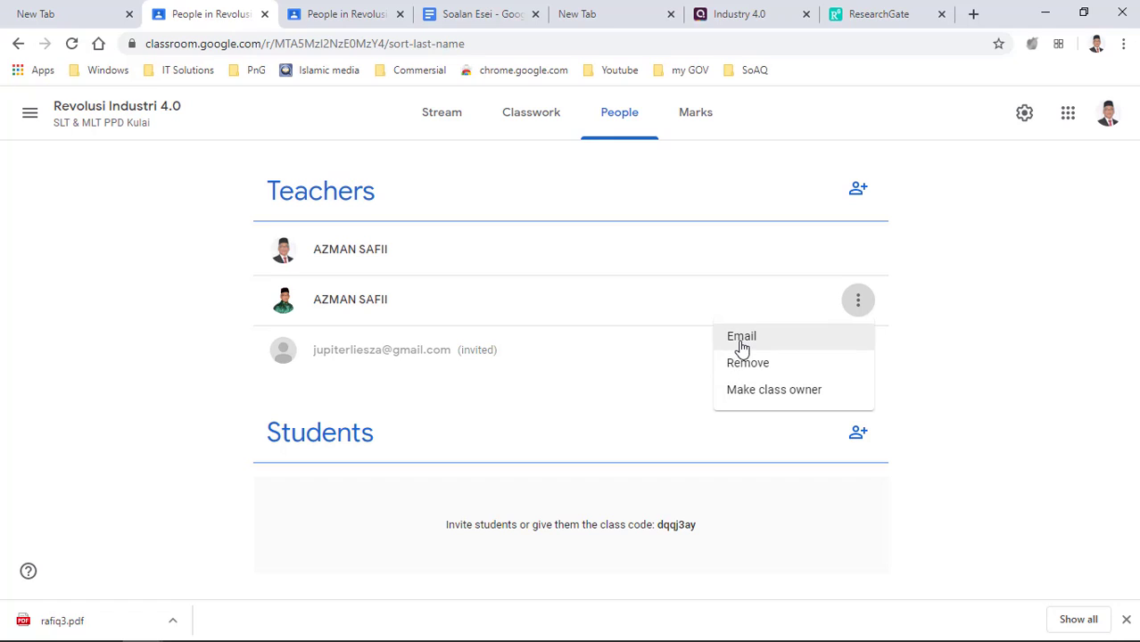
click(1085, 225)
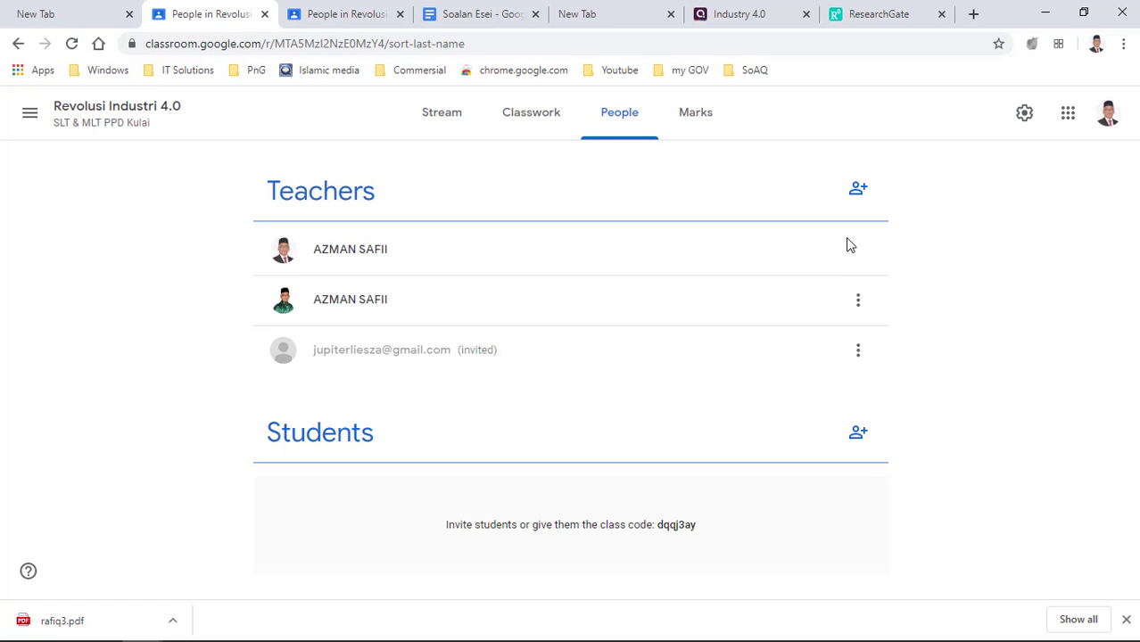
click(859, 310)
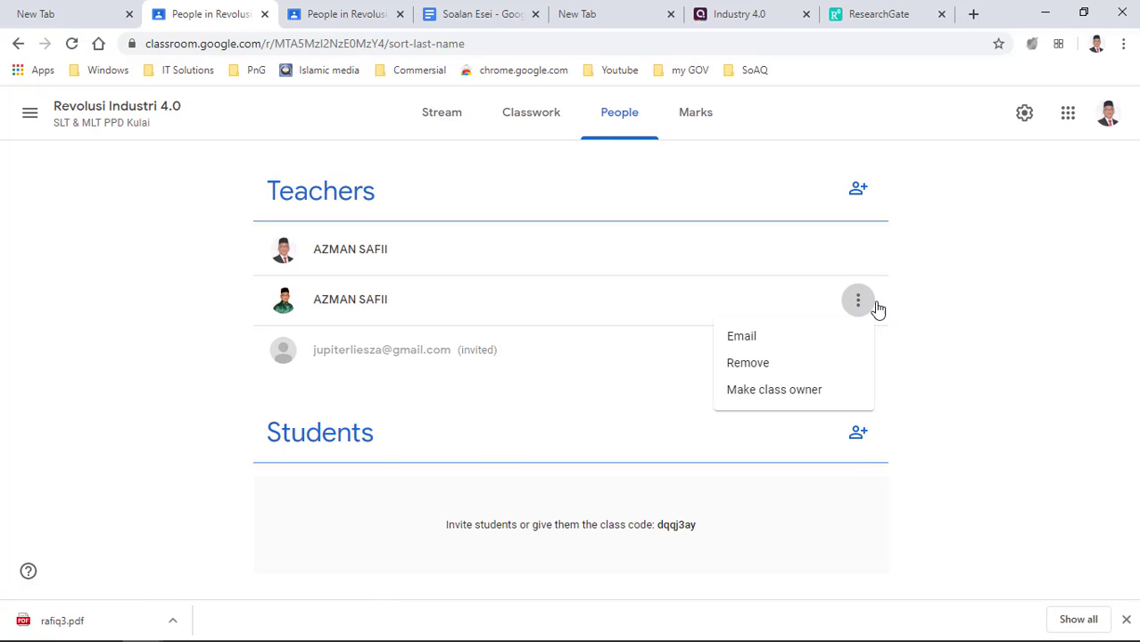
click(1045, 252)
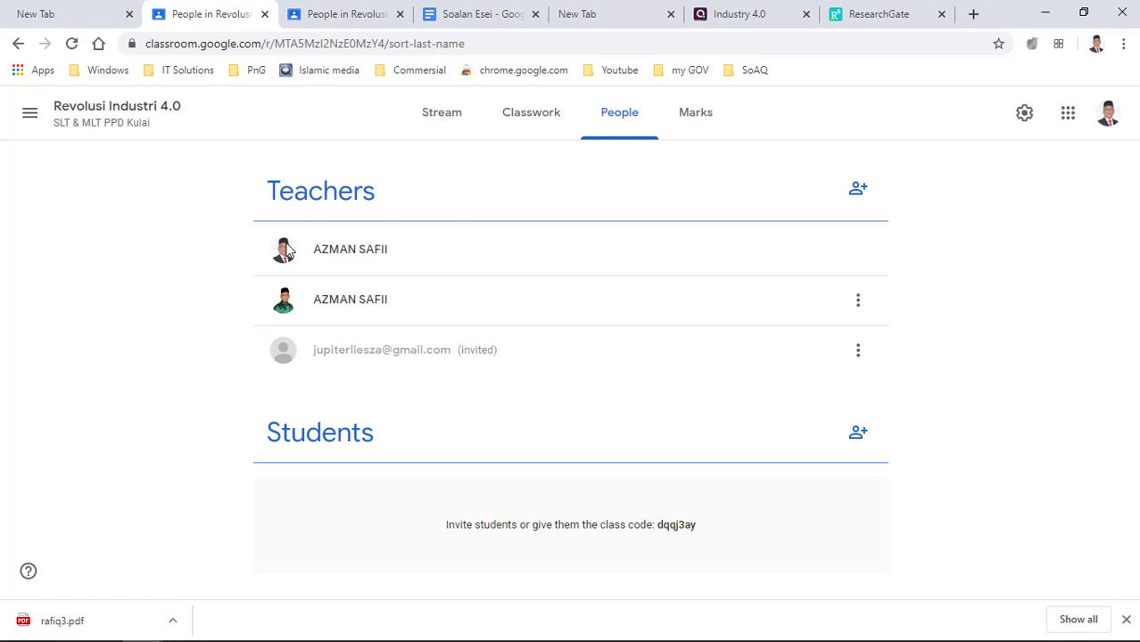
click(859, 304)
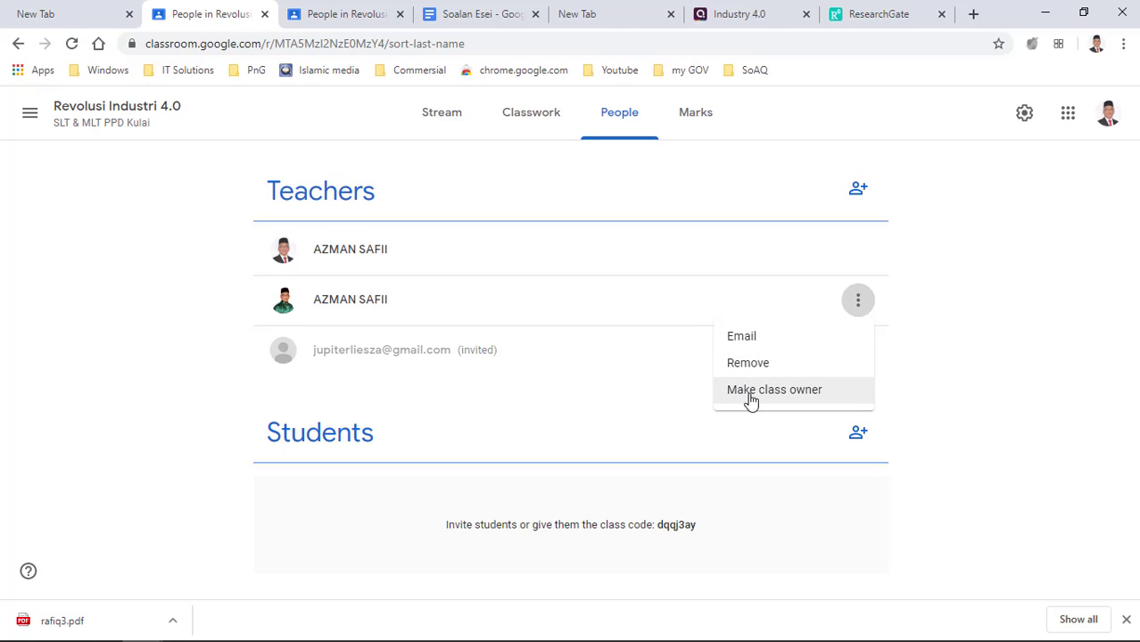
click(1021, 297)
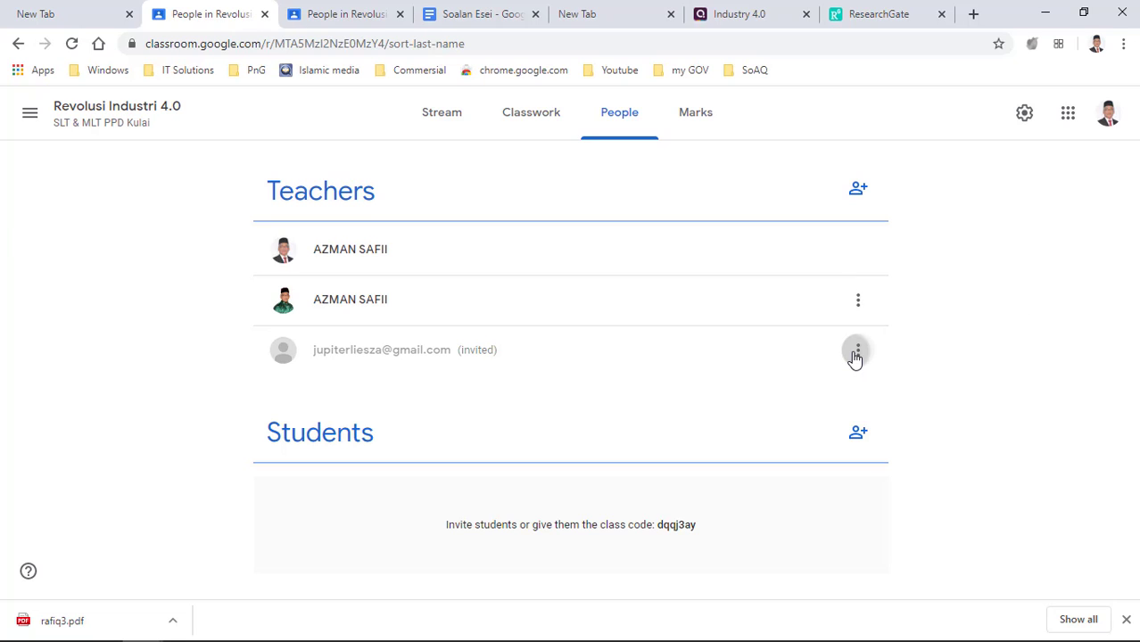
click(856, 352)
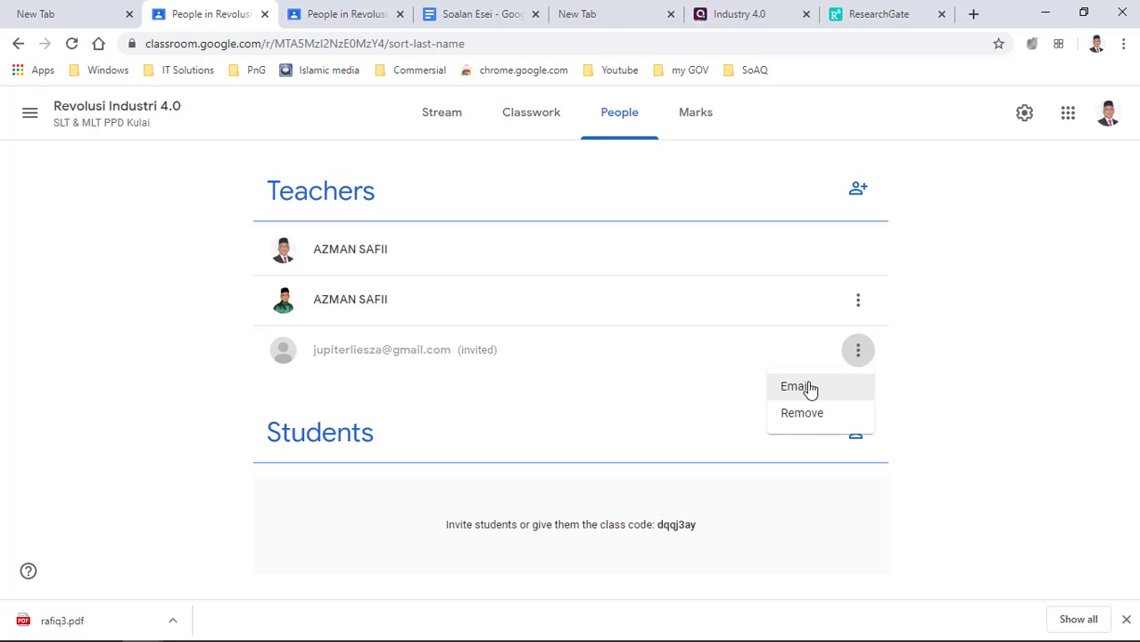
click(1047, 245)
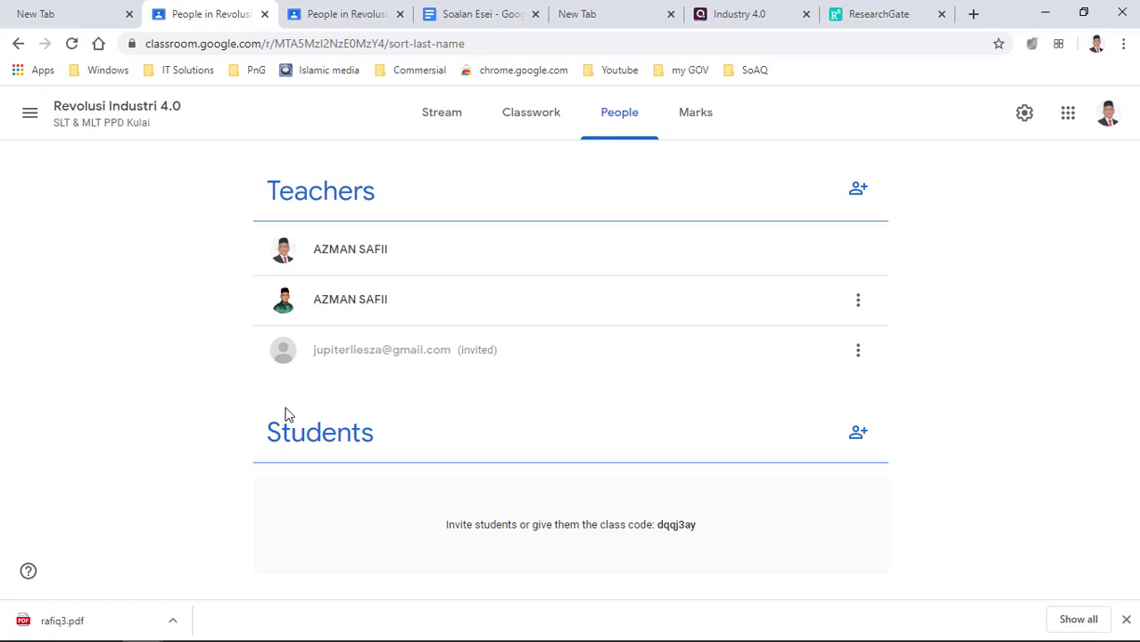
click(1034, 122)
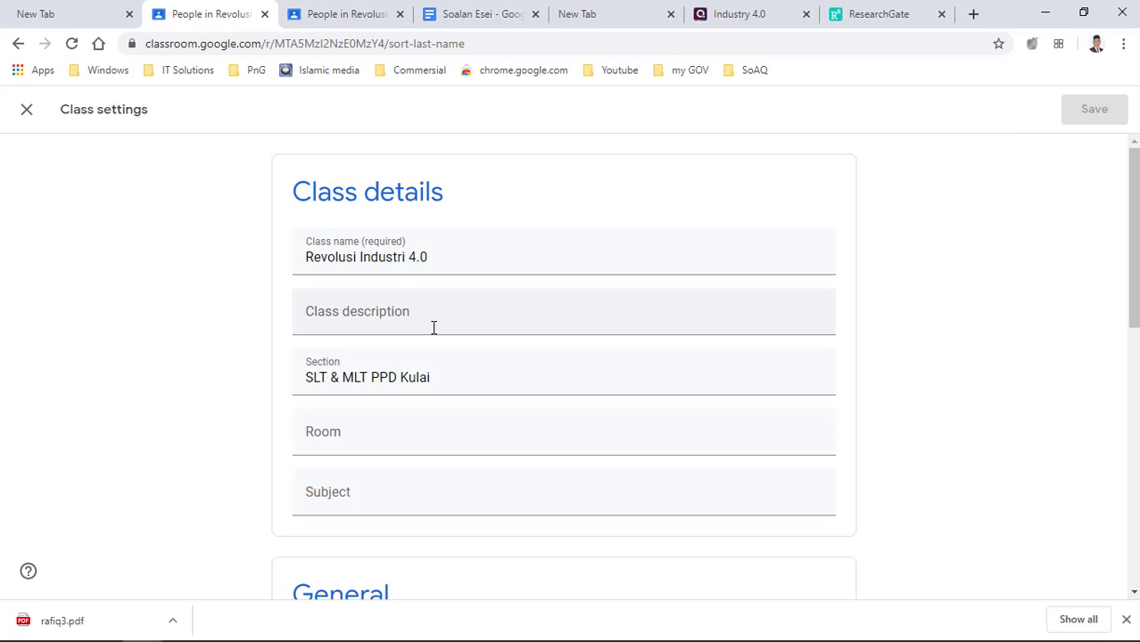
scroll(433, 329, down, 3)
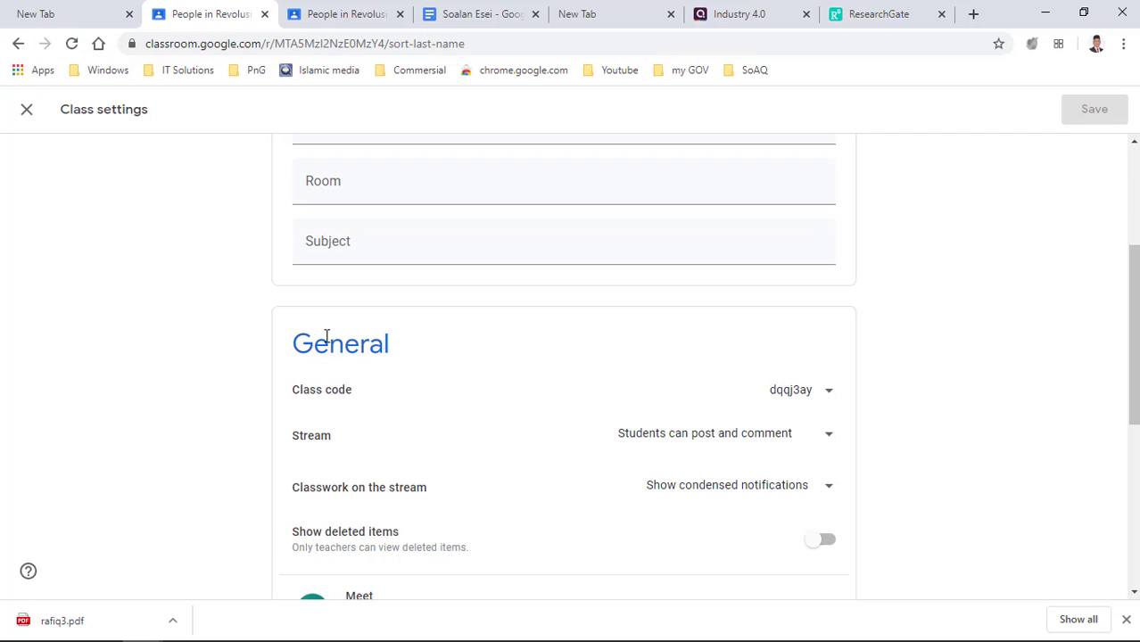
scroll(411, 318, up, 3)
scroll(468, 376, down, 3)
click(831, 401)
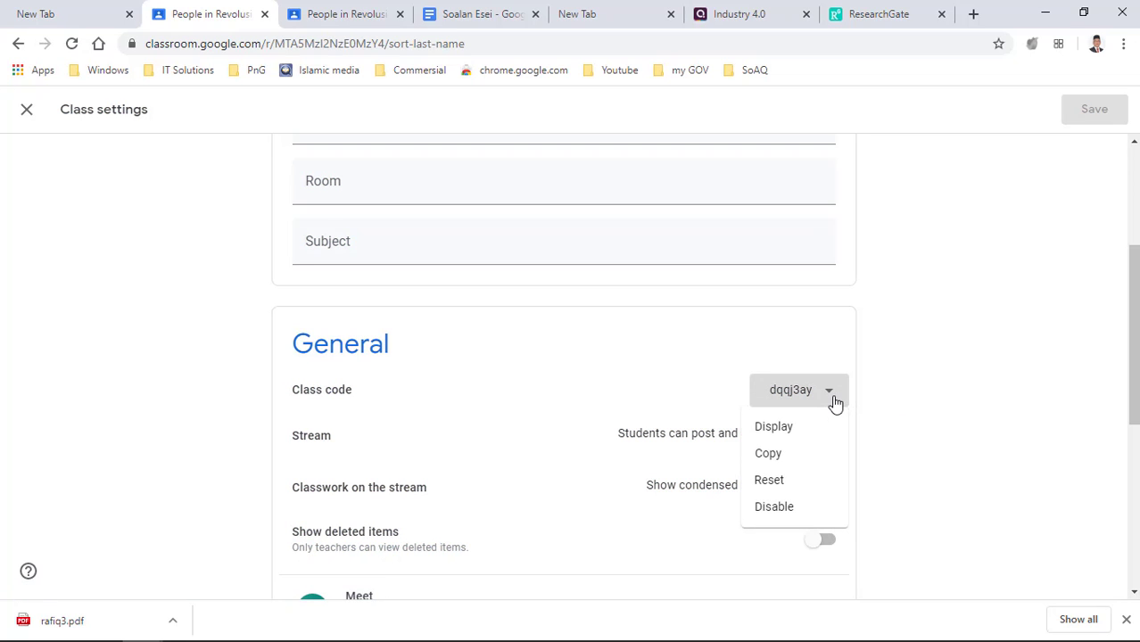
click(783, 427)
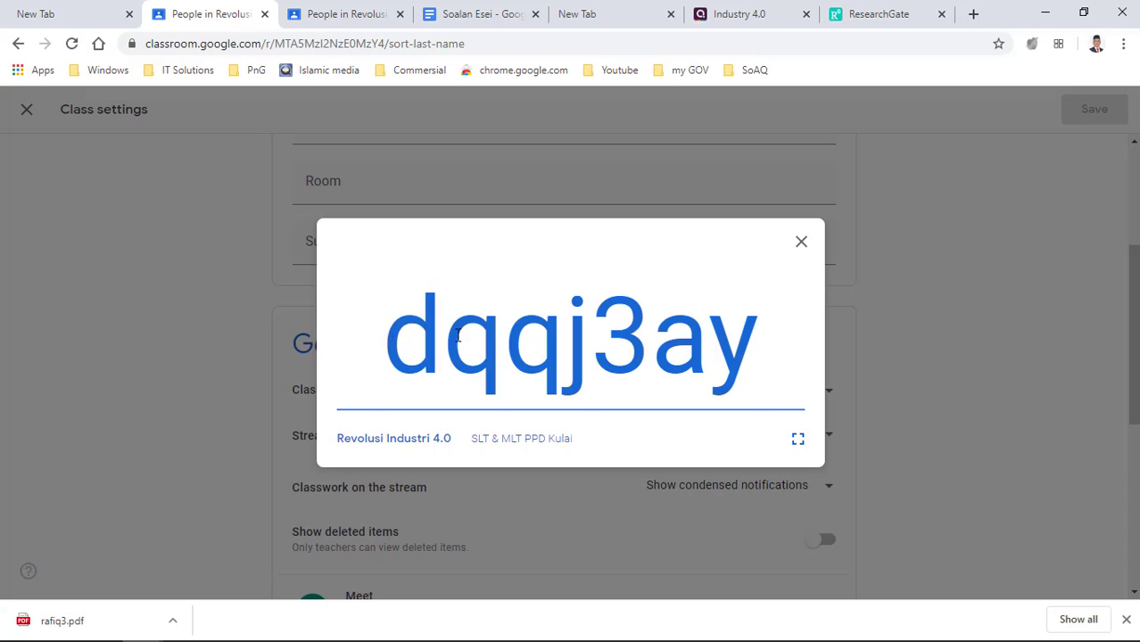
drag(383, 337, 763, 349)
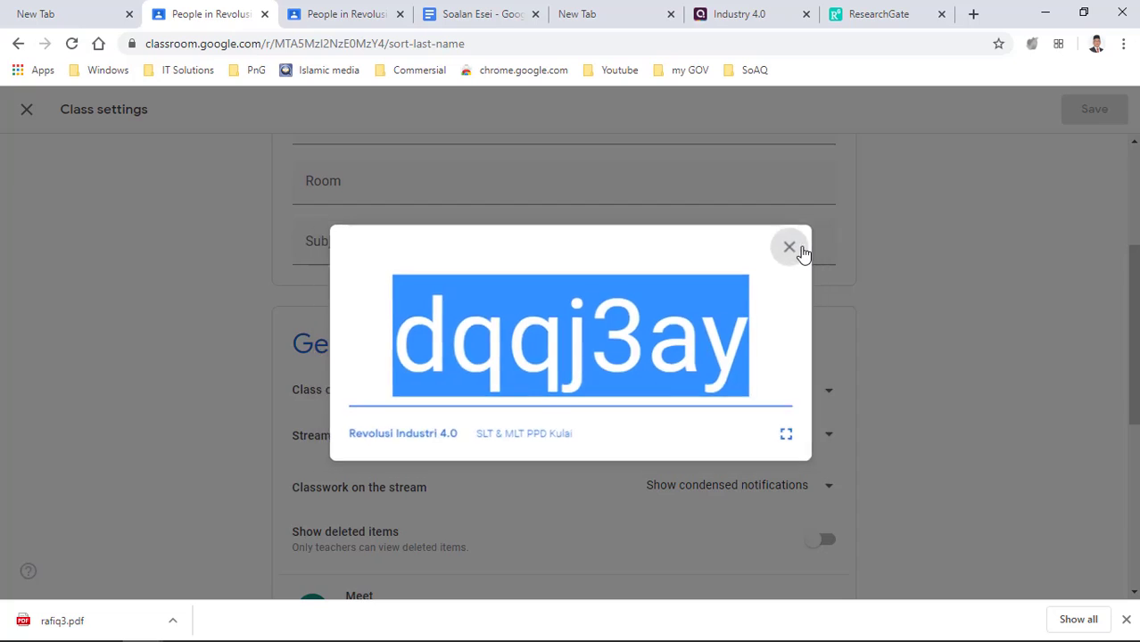
click(801, 246)
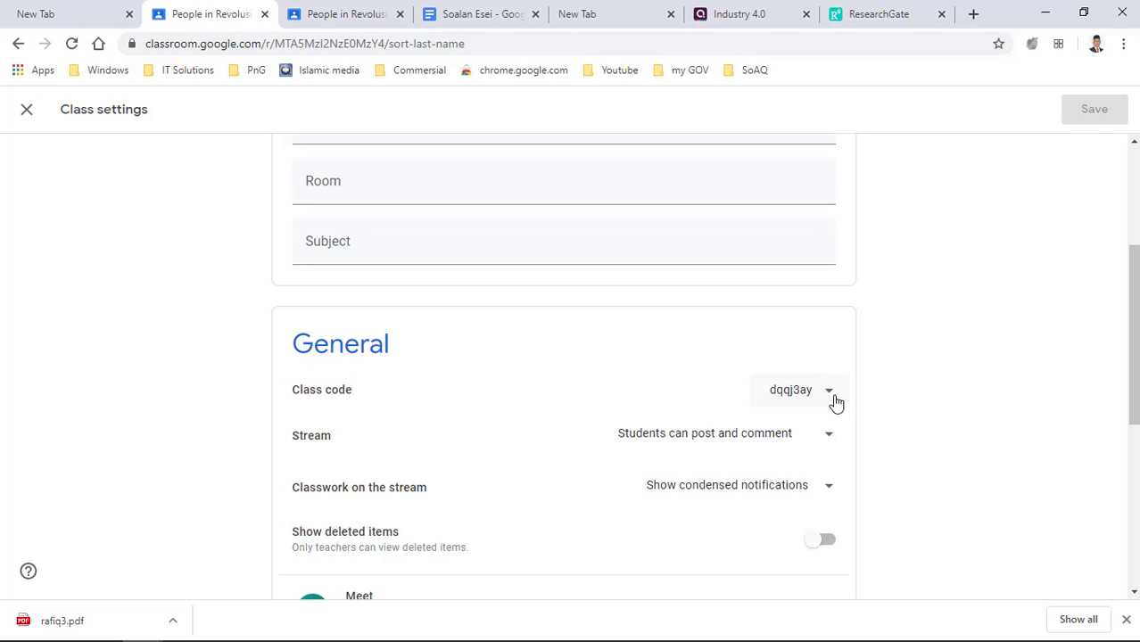
click(835, 403)
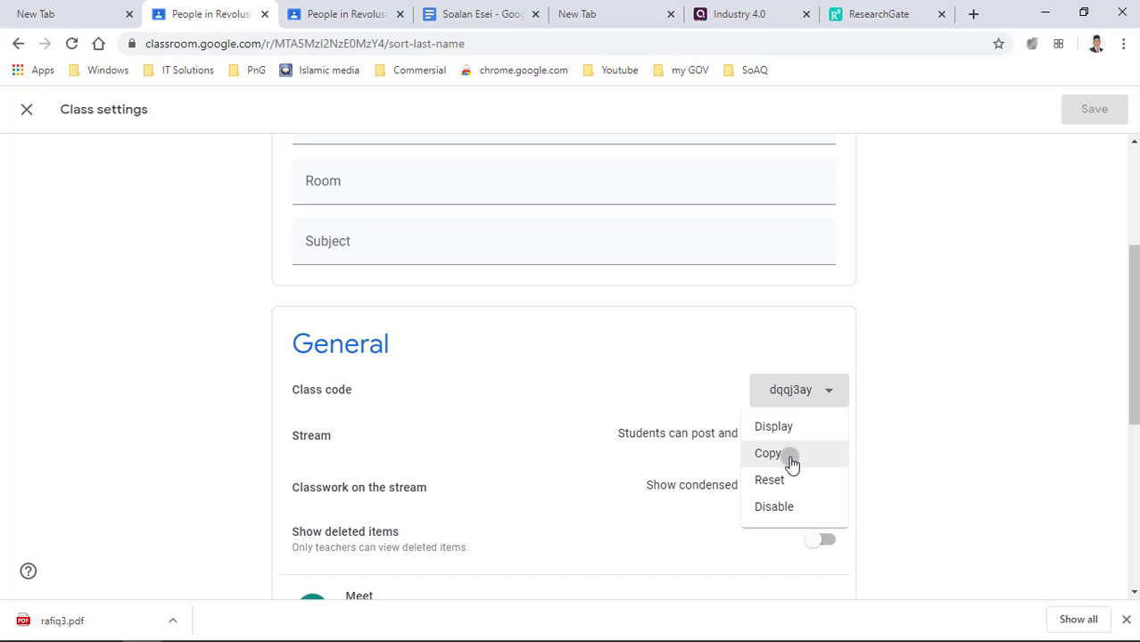
click(788, 458)
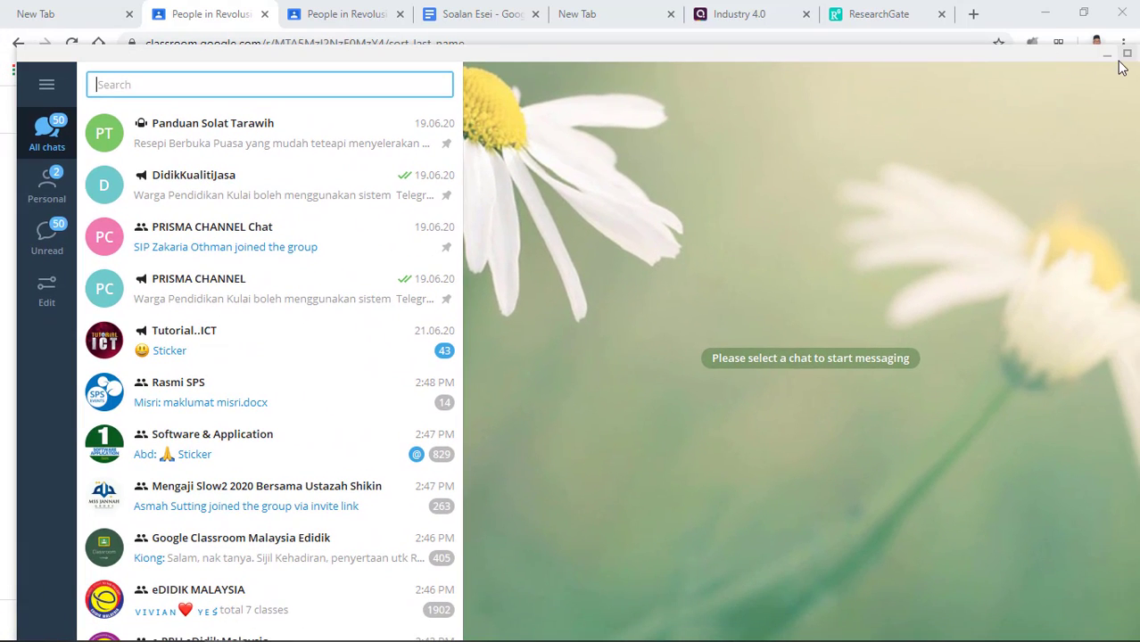
- Maximize Telegram and open the SIP+JPNJ (Official) group chat found by searching 'prisma'
click(1126, 55)
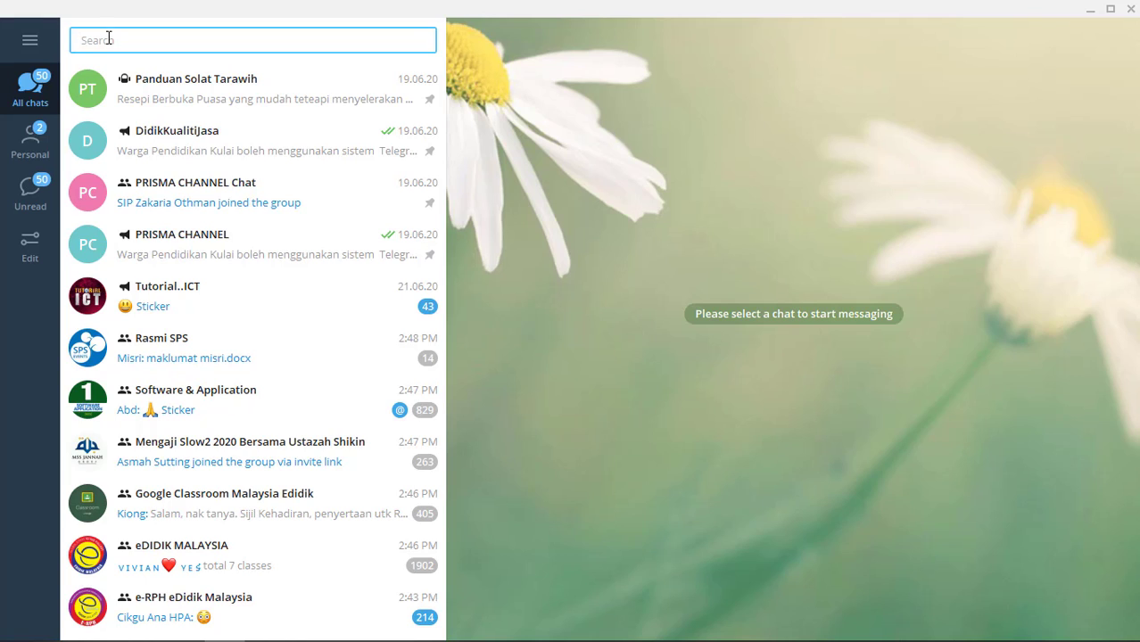
text(prisma)
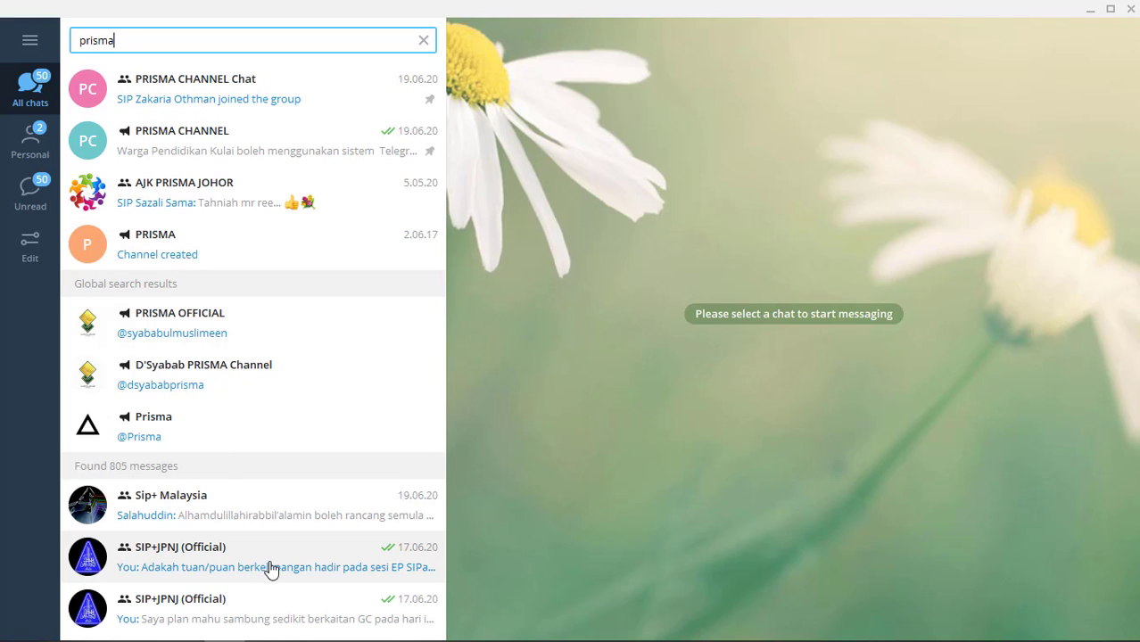
click(176, 562)
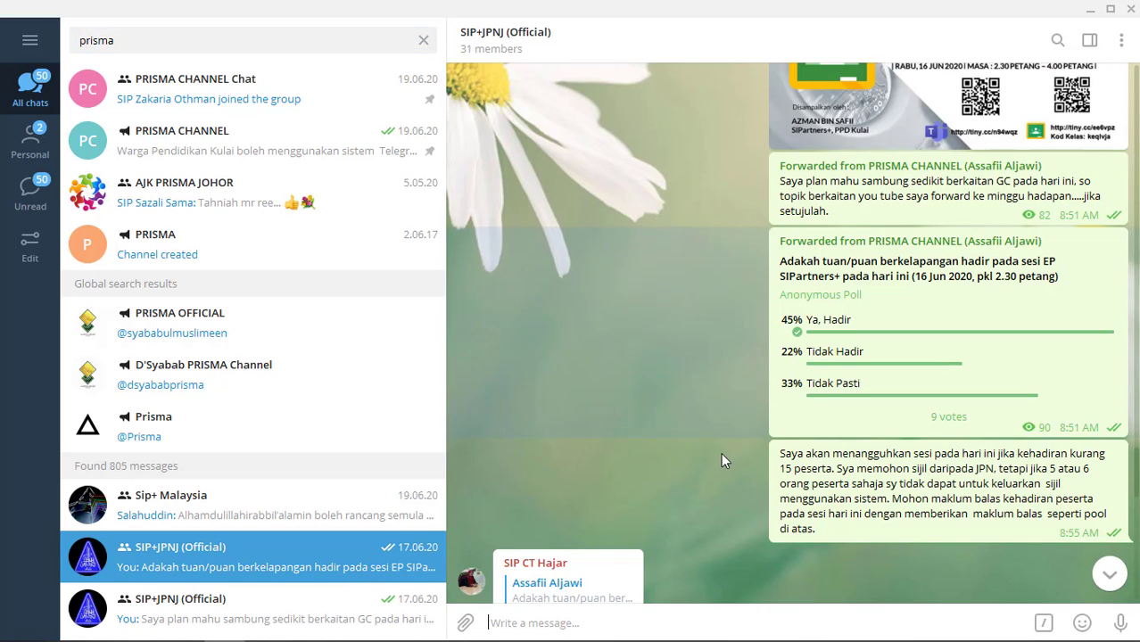
scroll(658, 442, down, 15)
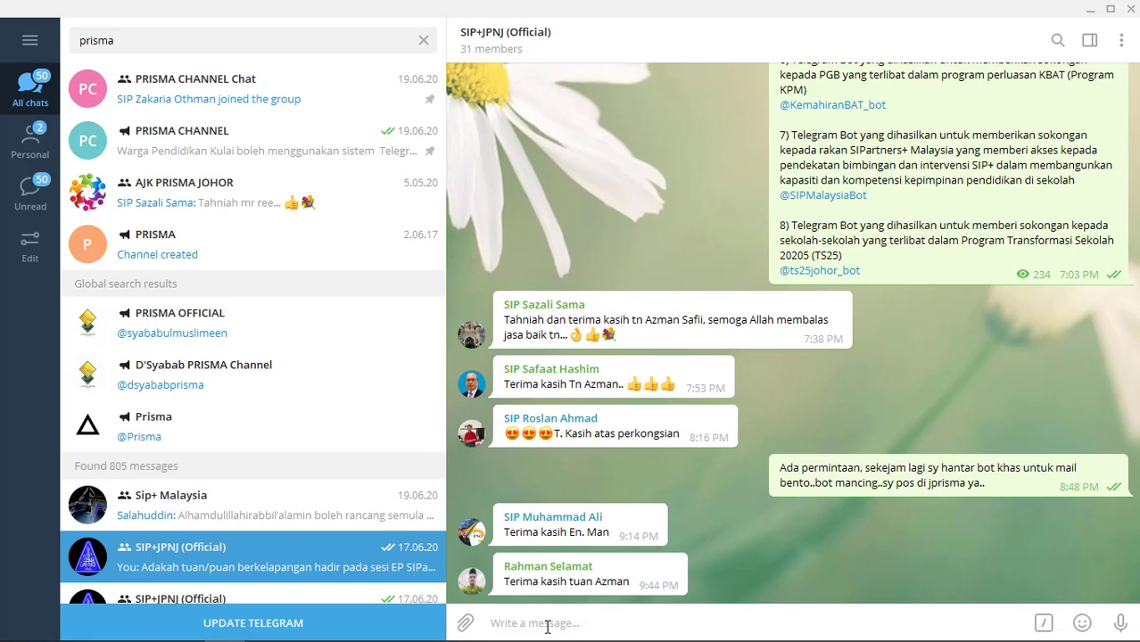
- Type the introduction 'Kepada rakan-rakan SIP Johor....saya sertakan link berkaitan Reolusi Industri 4.0…' and start a new line
text(Ke)
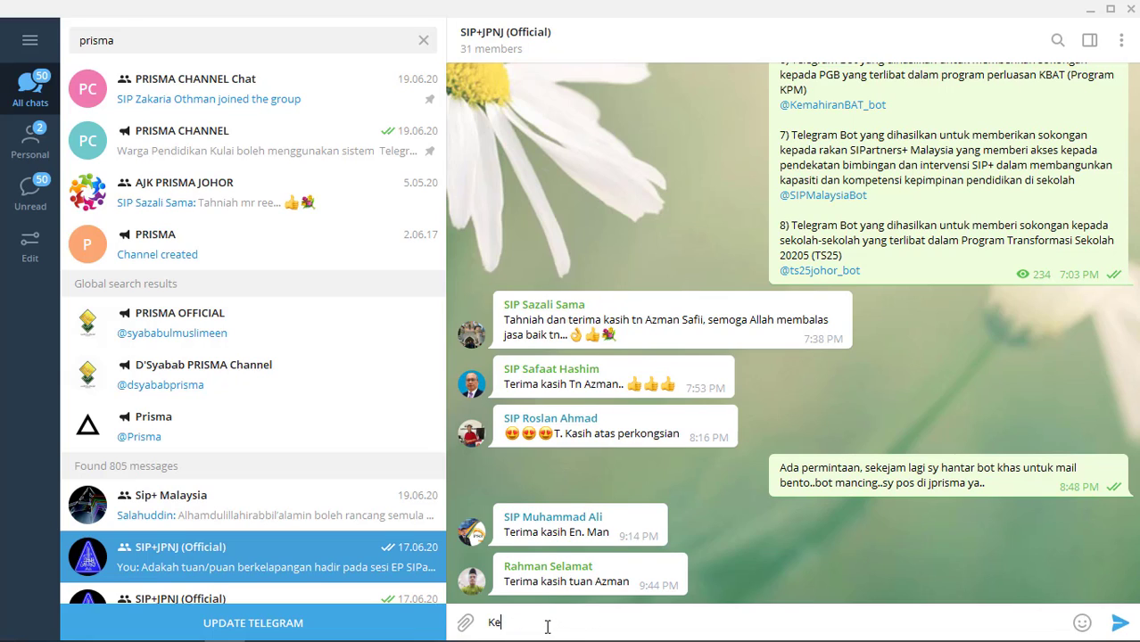
text(pada rakan-rakan SI)
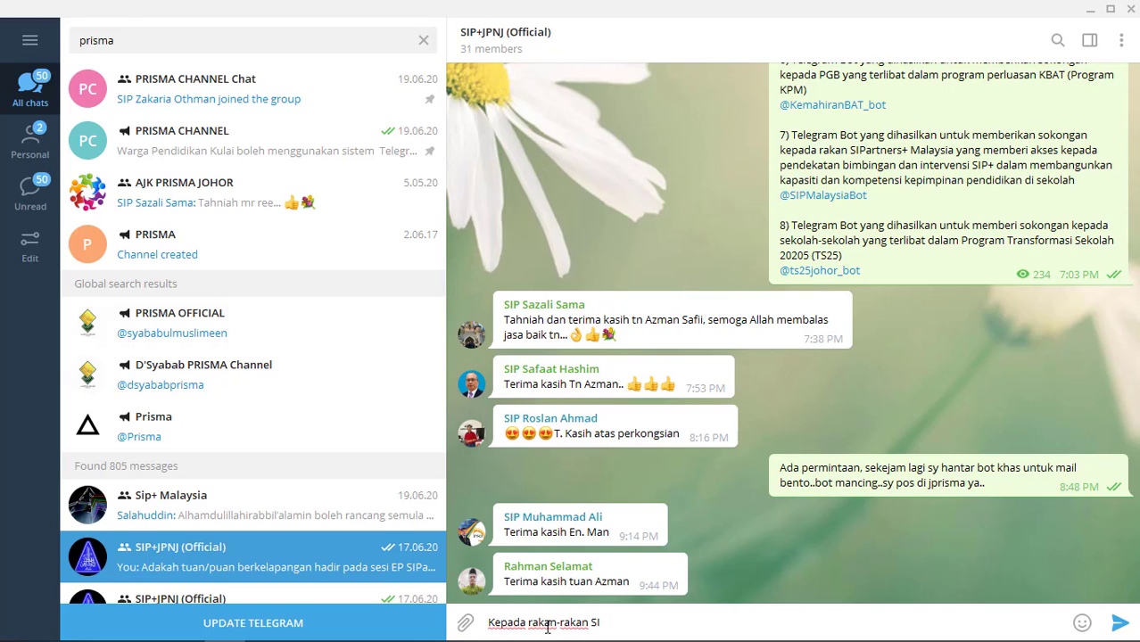
text(P Johor....saya sertakan link)
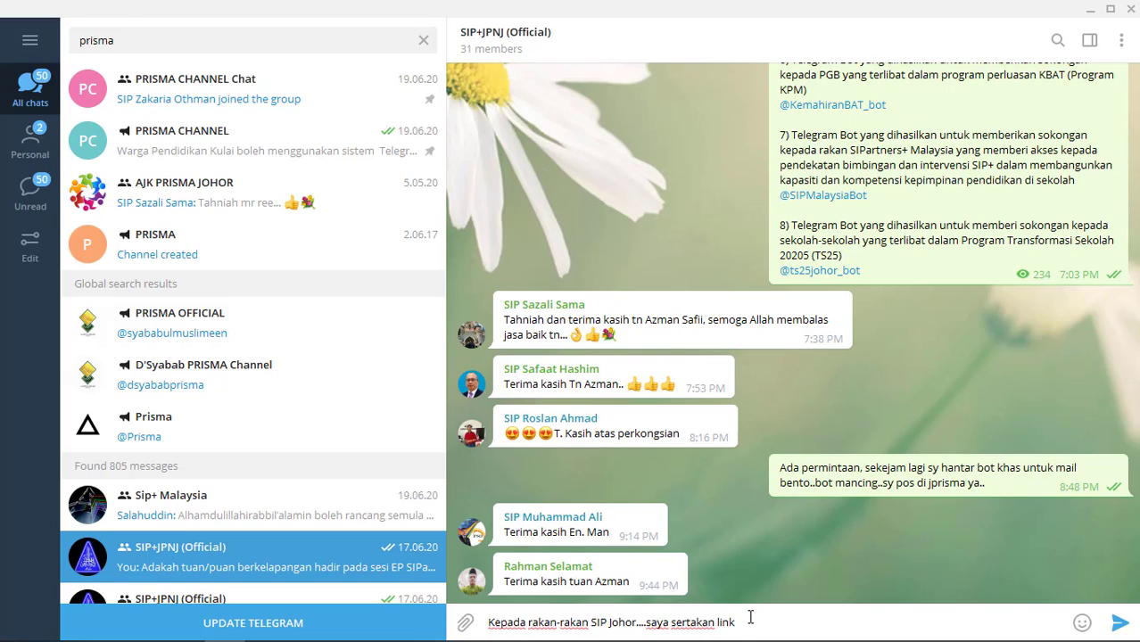
text(berkaitan Reolusi)
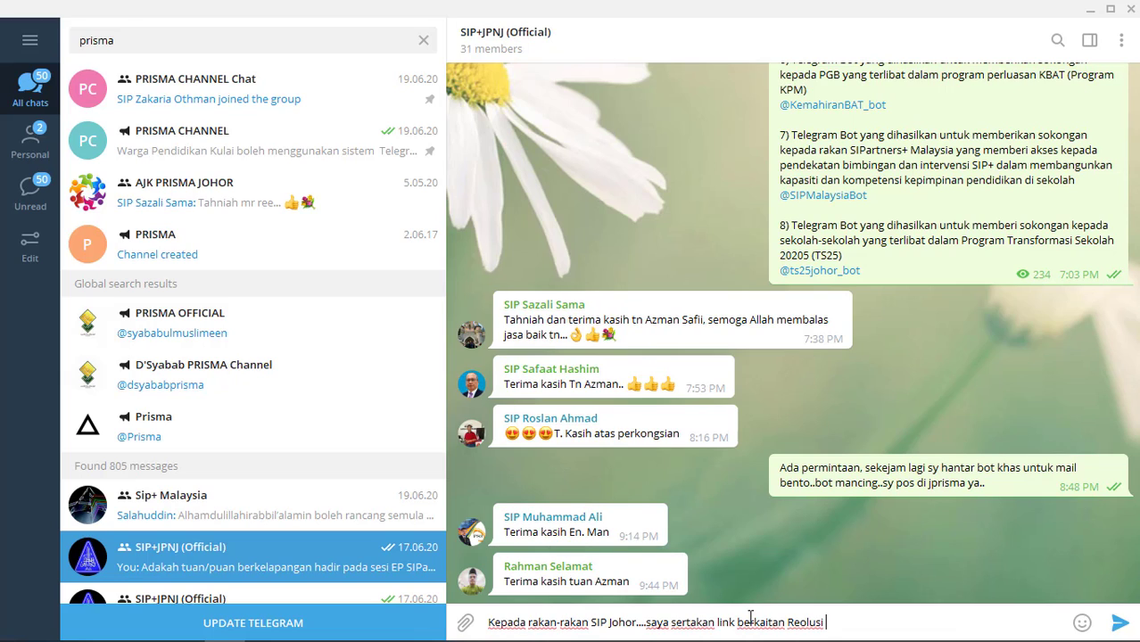
text( Industri 4.0)
text(Sebagai)
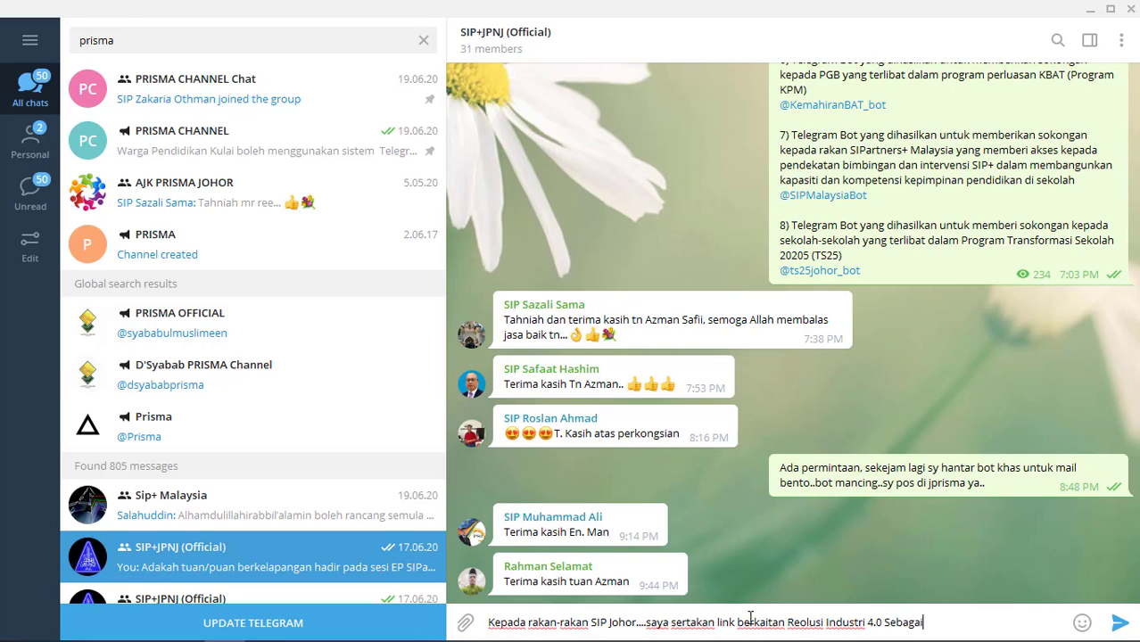
text( sebahagian dari )
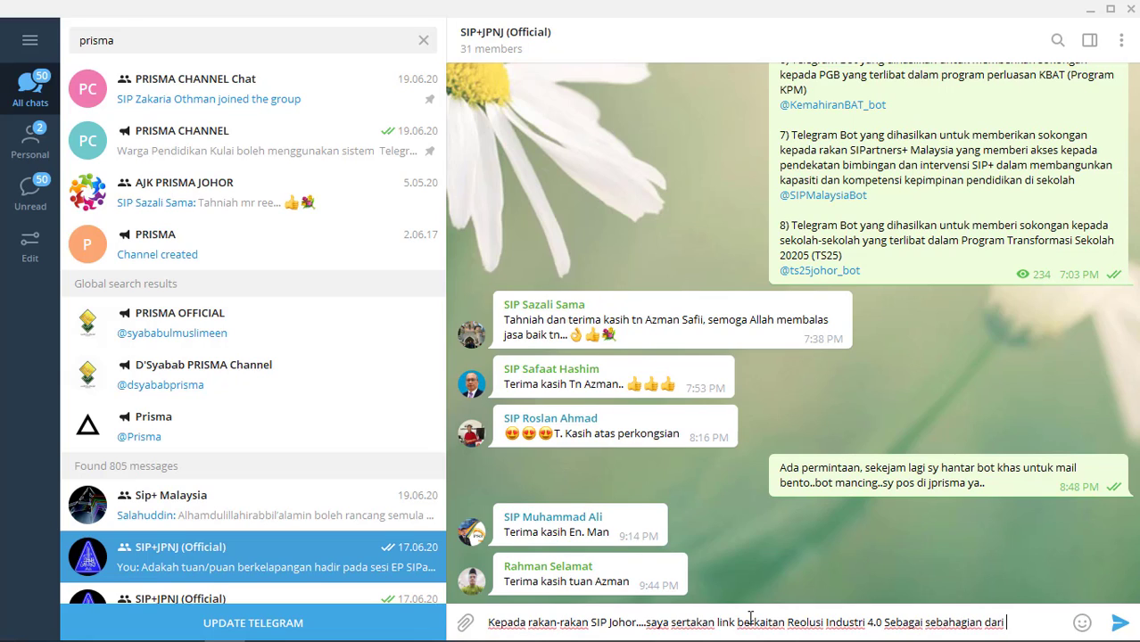
text(latihan mengh)
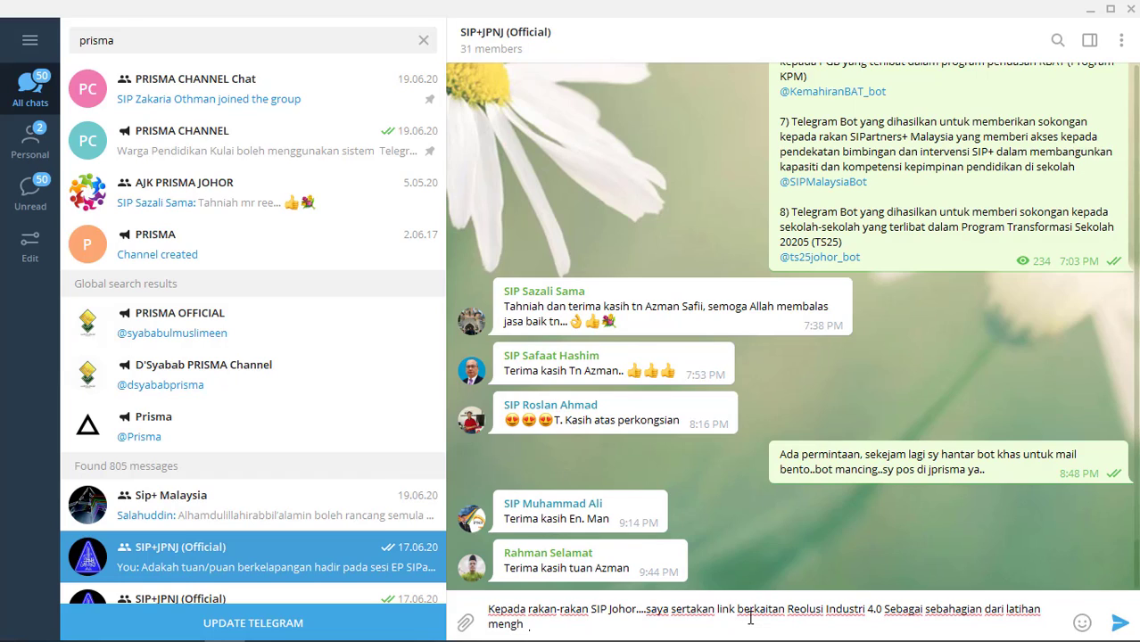
text(asilkan go)
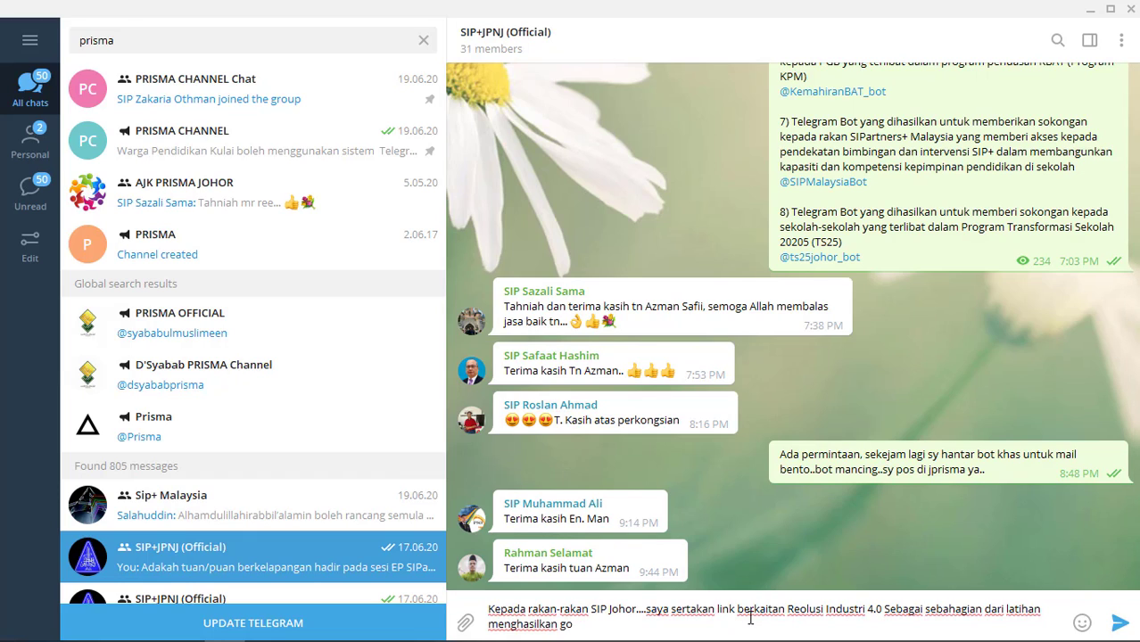
text(ogle classroom.)
key(shift+Return)
key(shift+Return)
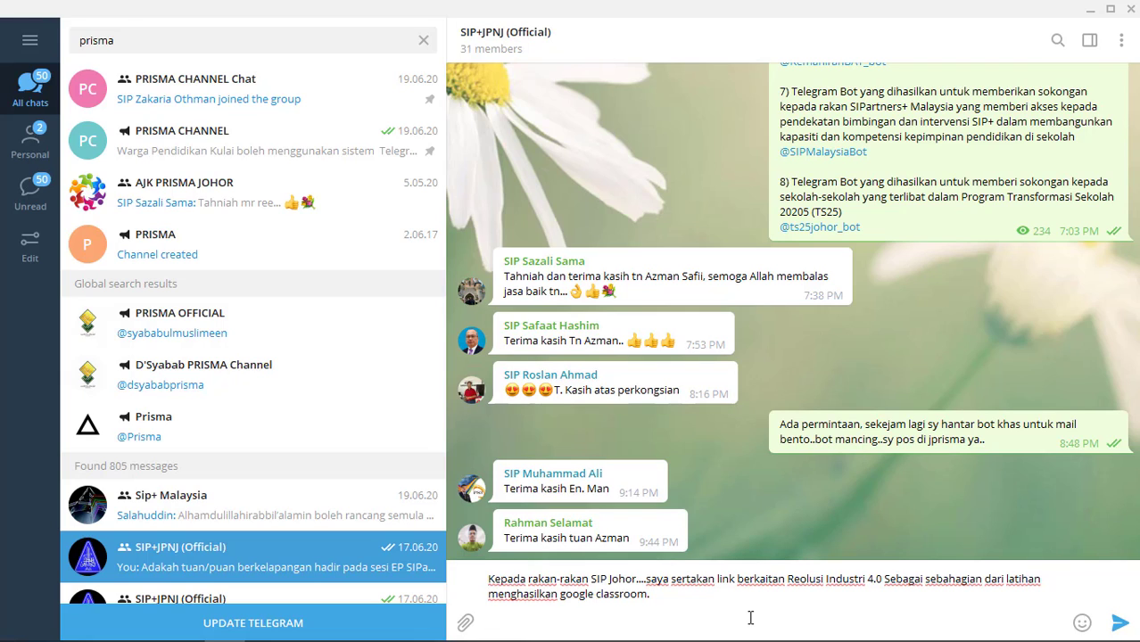
text(Sila klik link berikut)
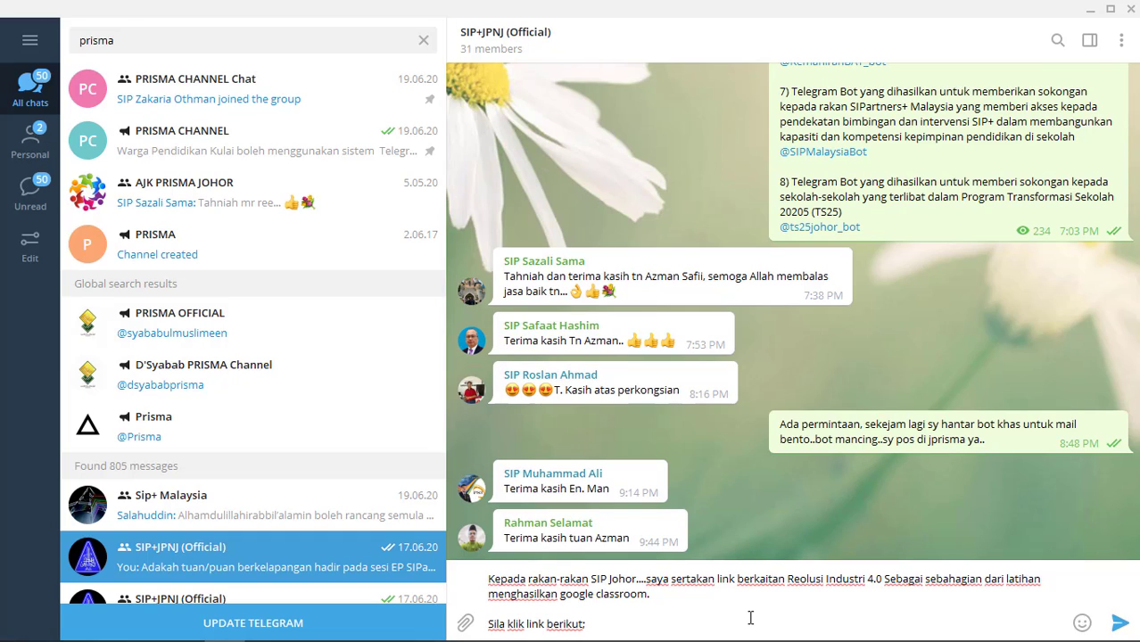
text(:)
key(shift+Return)
key(shift+Return)
key(shift+Return)
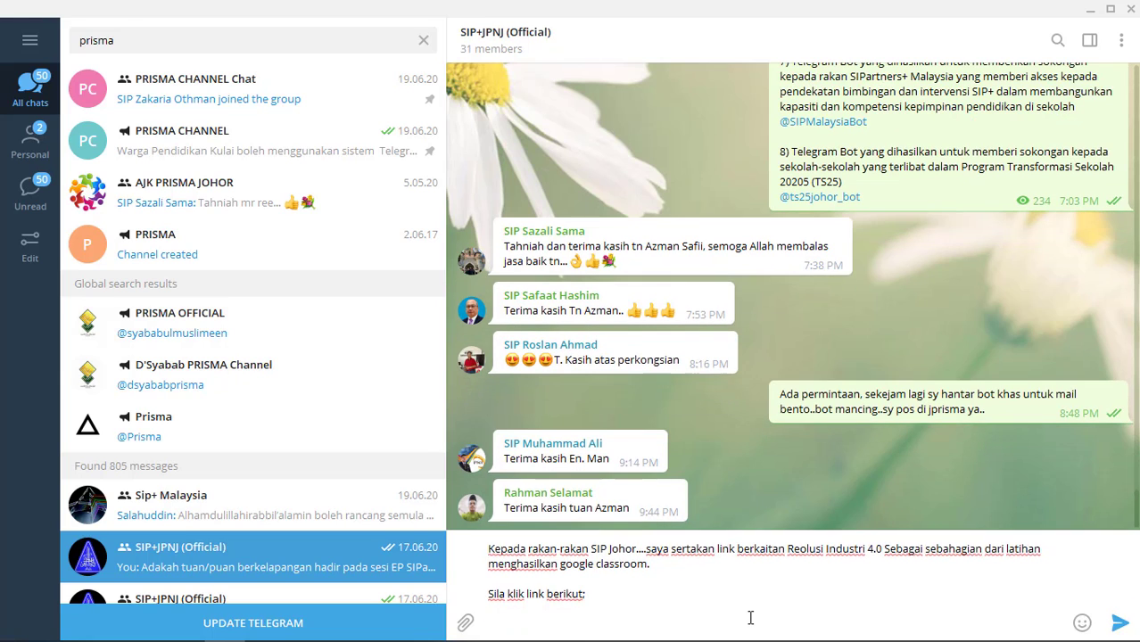
text(seterusnya )
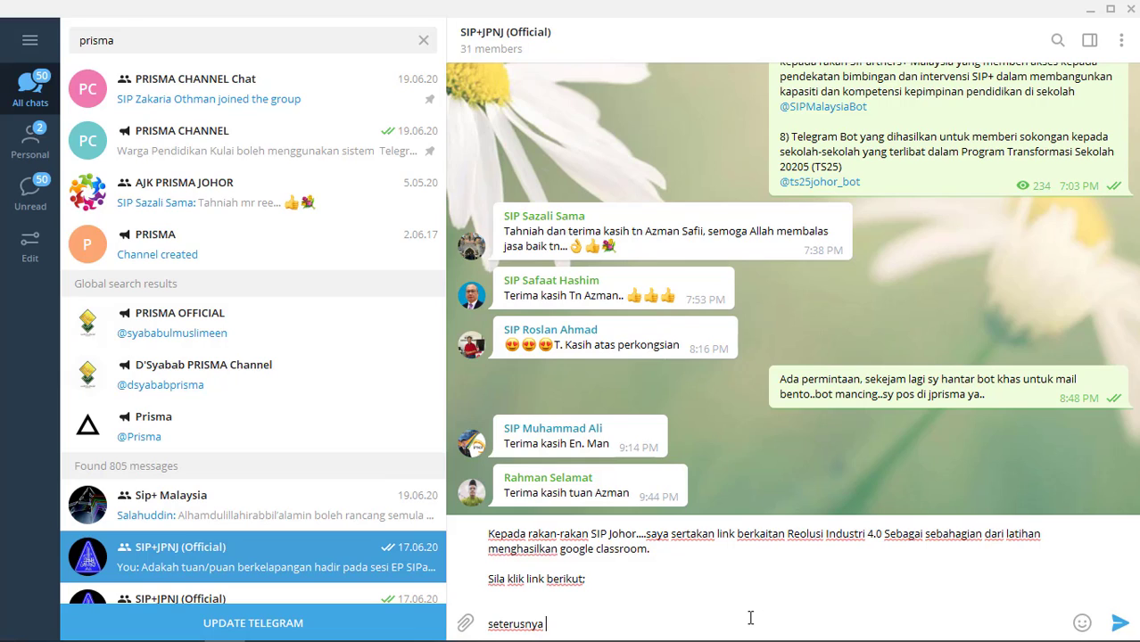
text(mas)
key(BackSpace)
key(BackSpace)
text(tekan butang j)
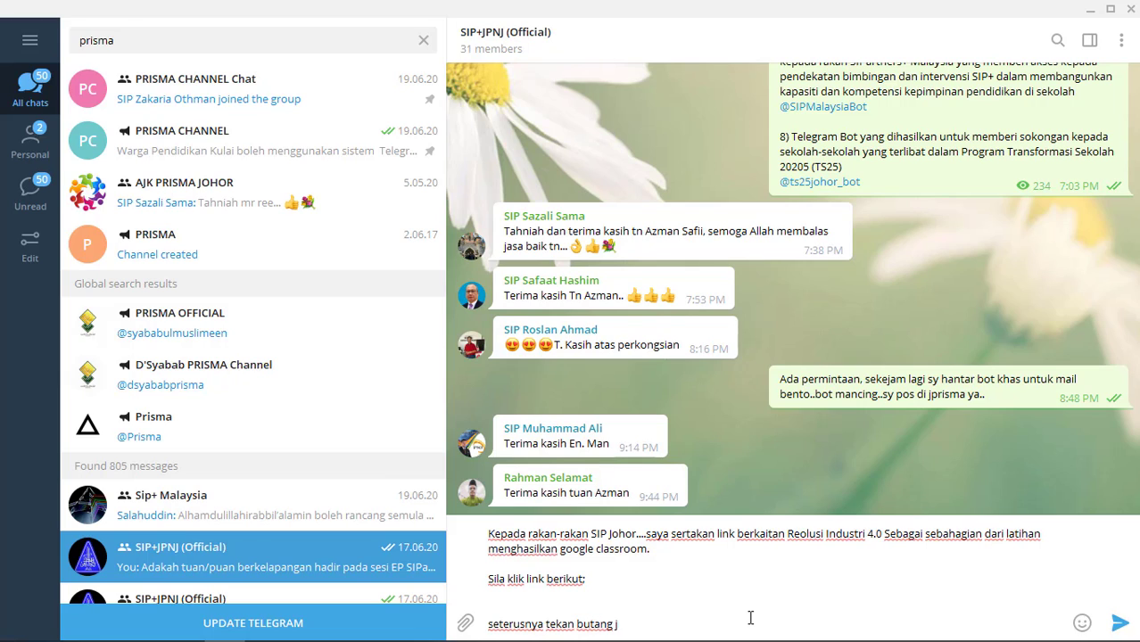
text(oint)
key(BackSpace)
text(dan masukkan kod)
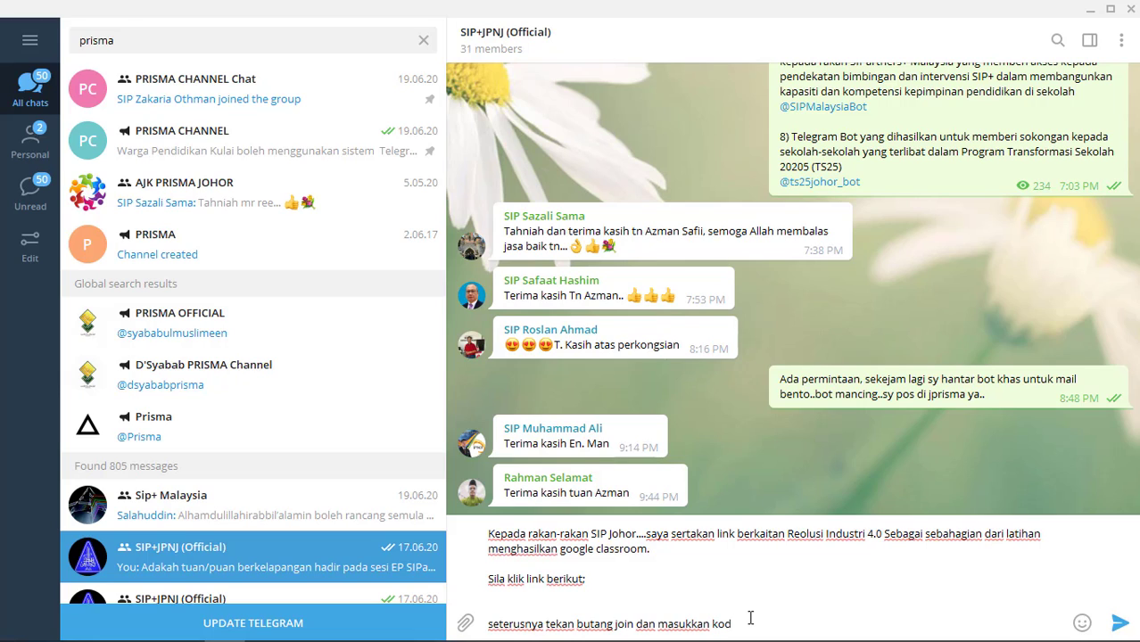
text( kelas :)
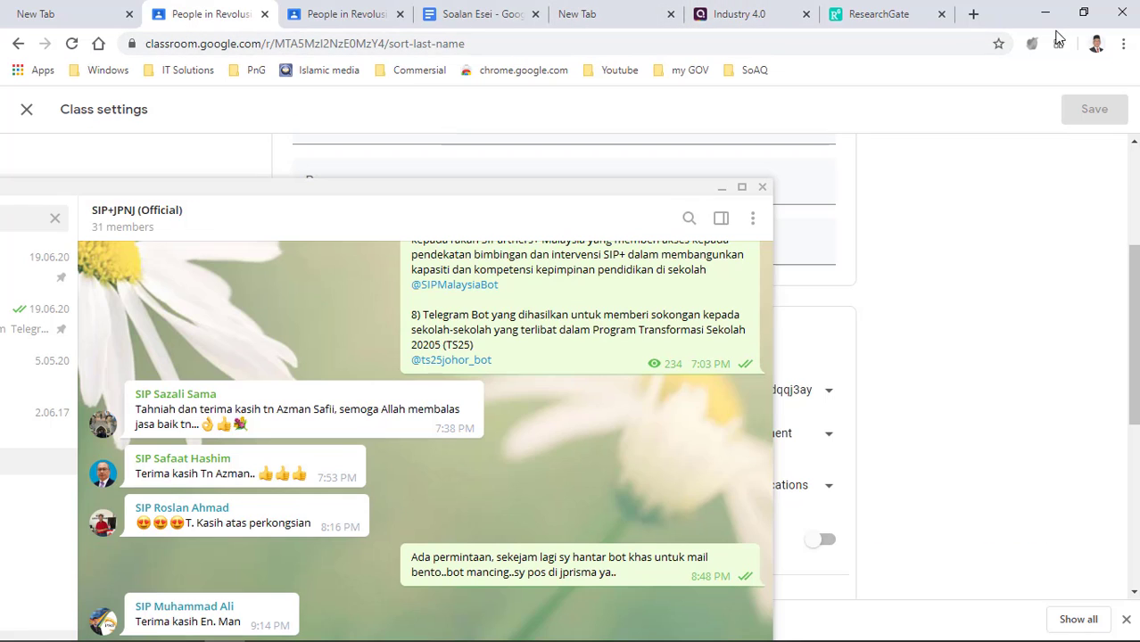
- In a new tab, search 'classroom google', open Google Classroom and select its home page URL
click(973, 13)
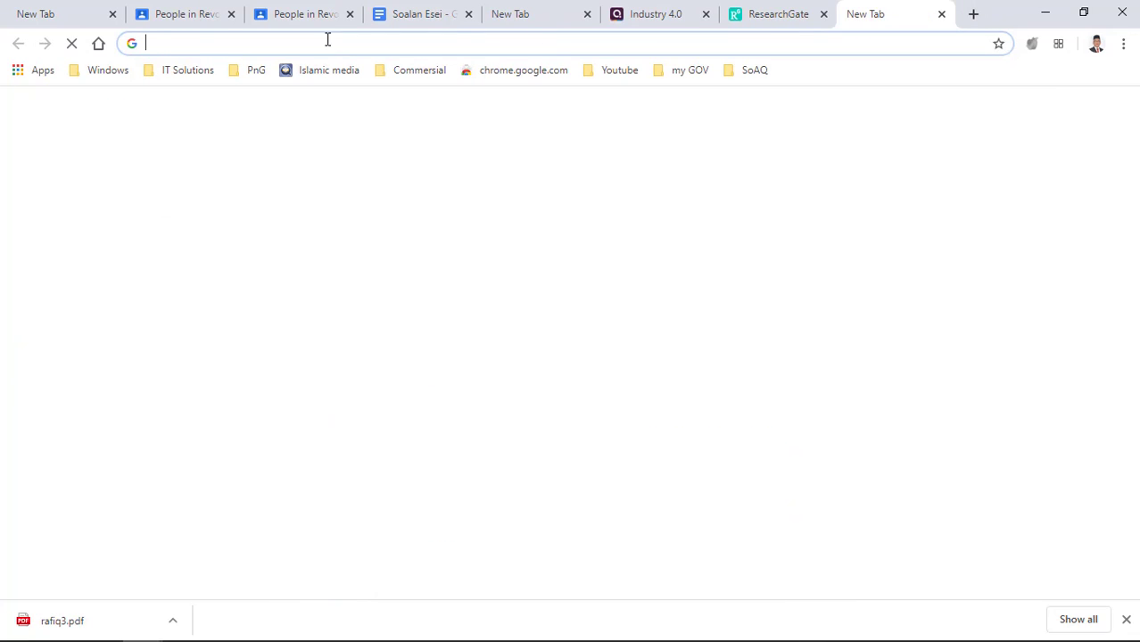
click(229, 44)
text(c)
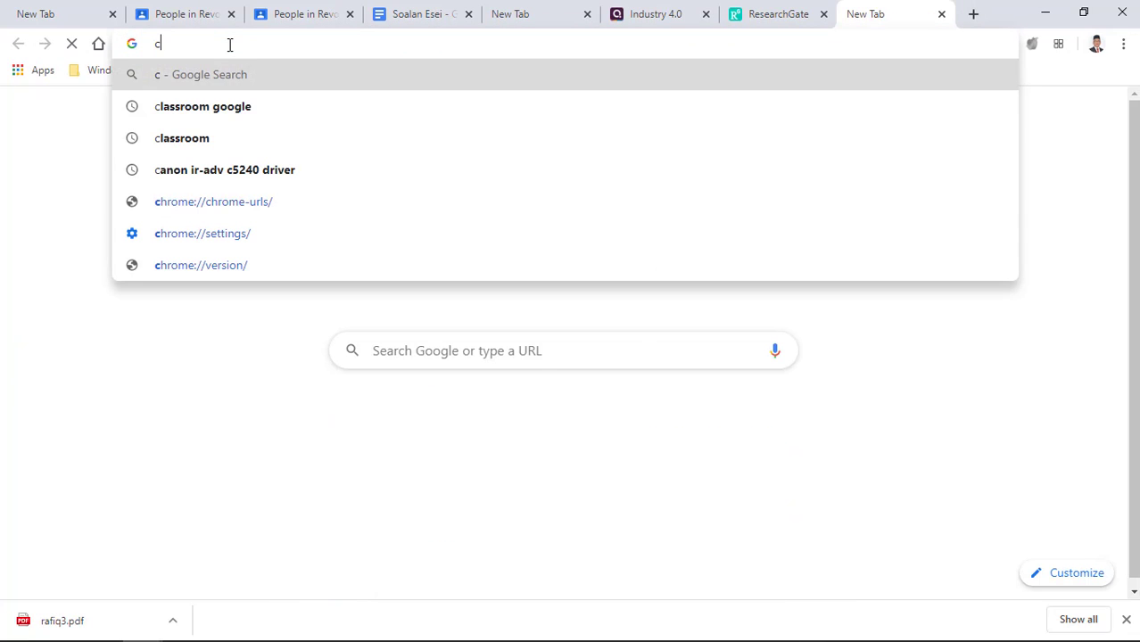
text(lassroom)
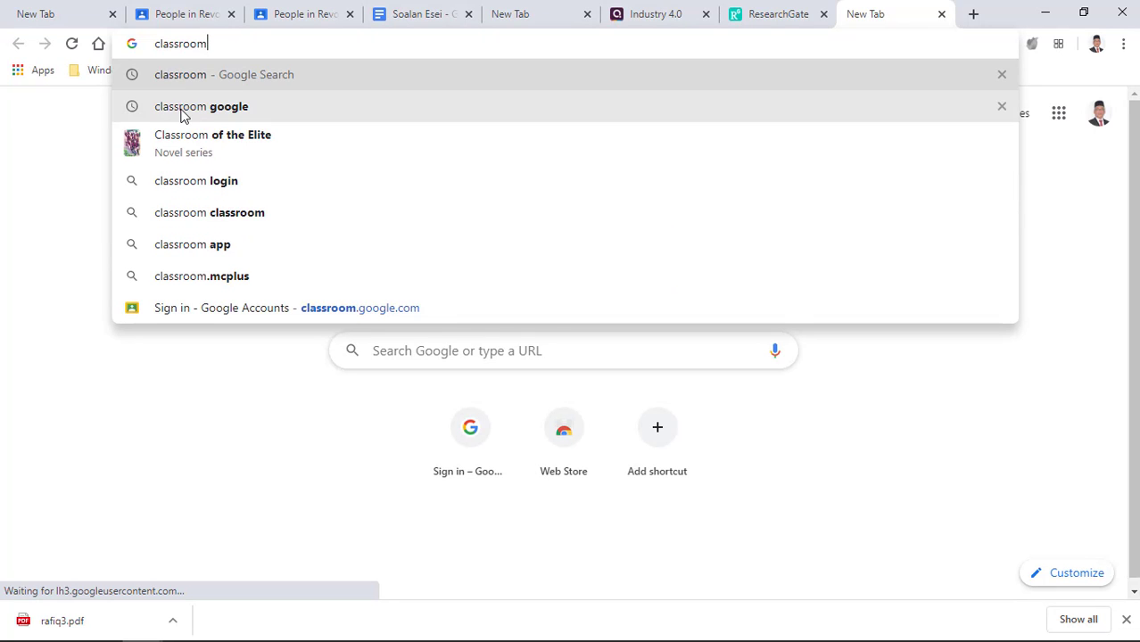
key(Down)
key(Return)
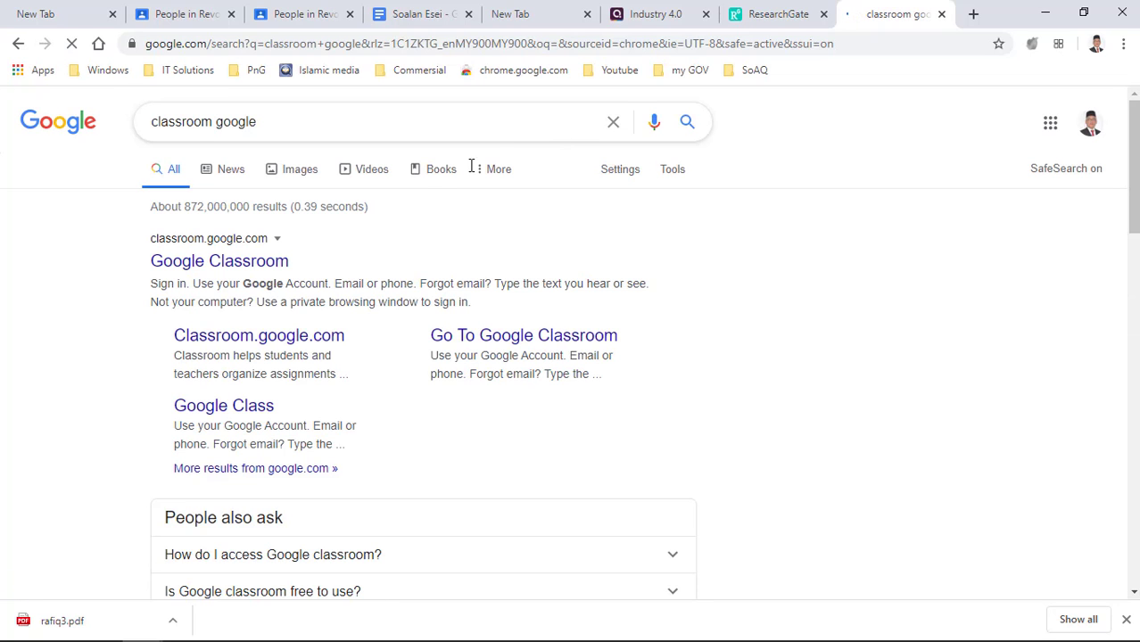
click(211, 267)
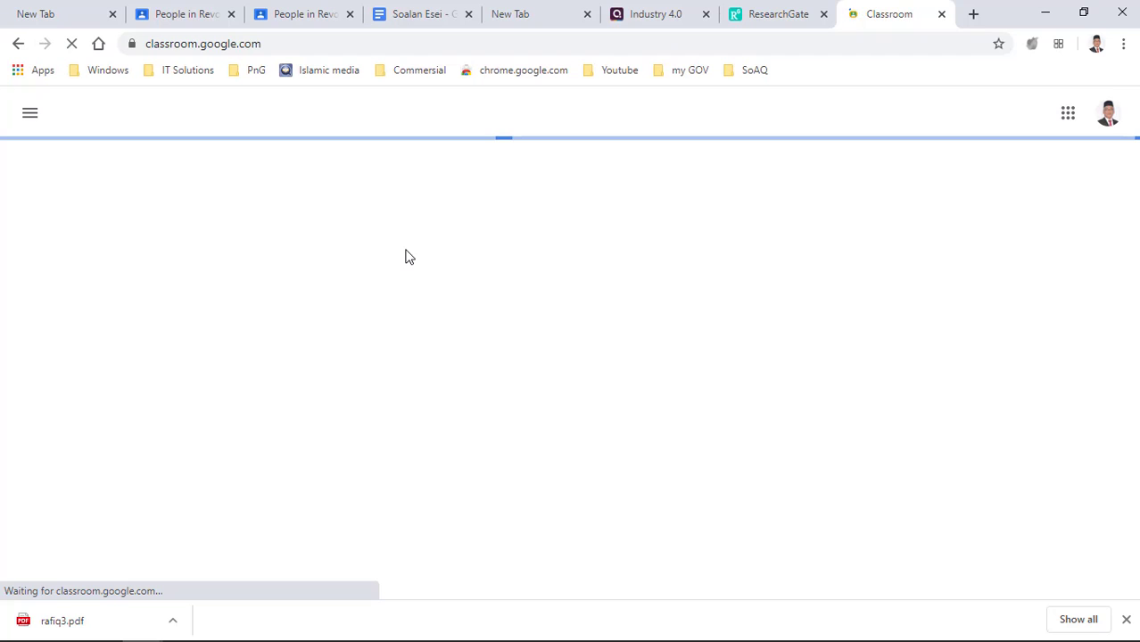
click(208, 45)
key(ctrl+c)
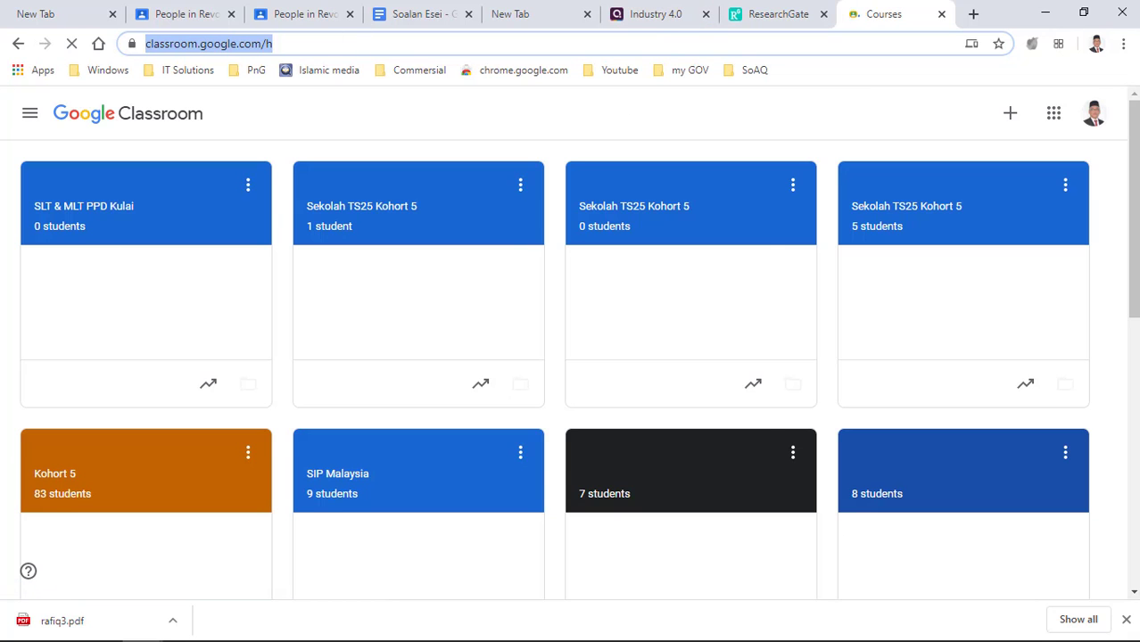
- Paste the Classroom link under the prompt line and send the invitation to SIP+JPNJ (Official)
drag(0, 198, 399, 129)
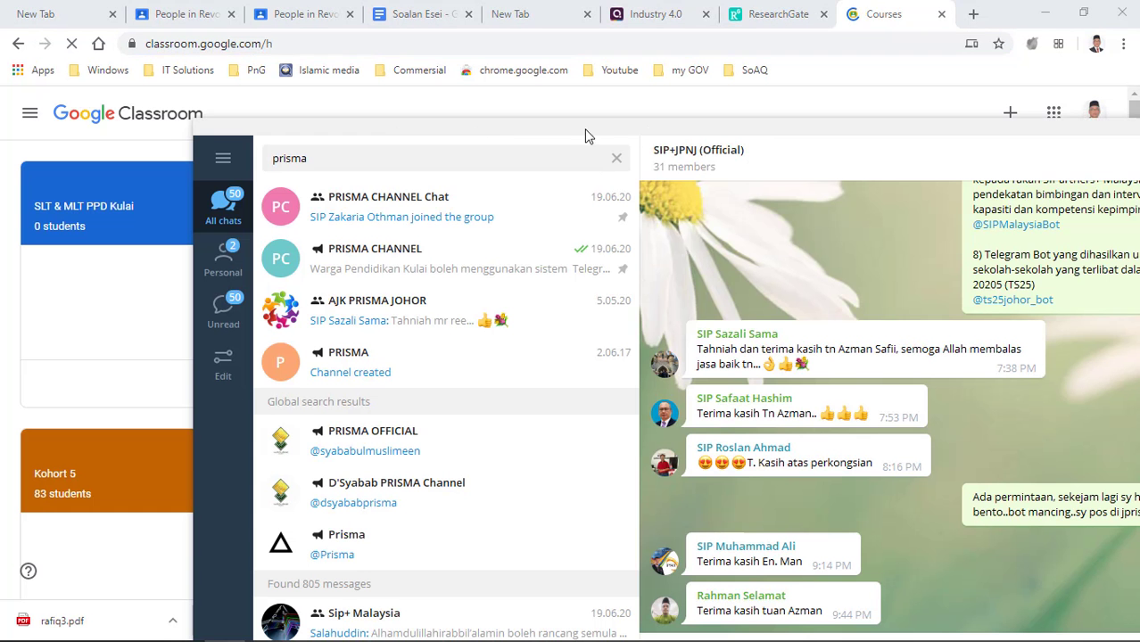
drag(850, 125, 648, 110)
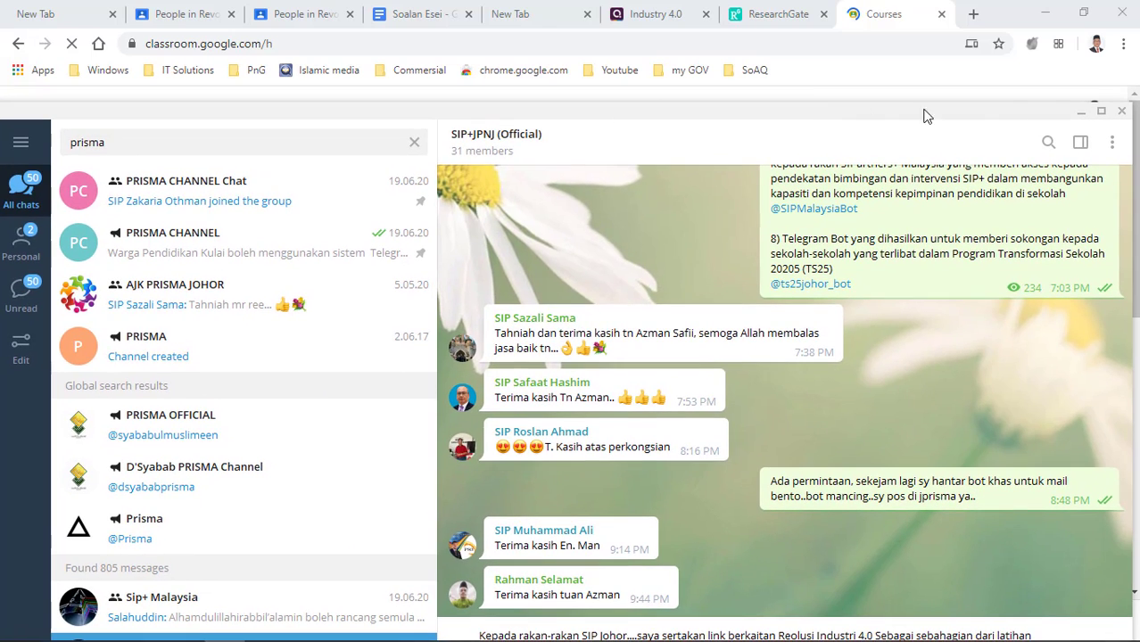
click(1100, 110)
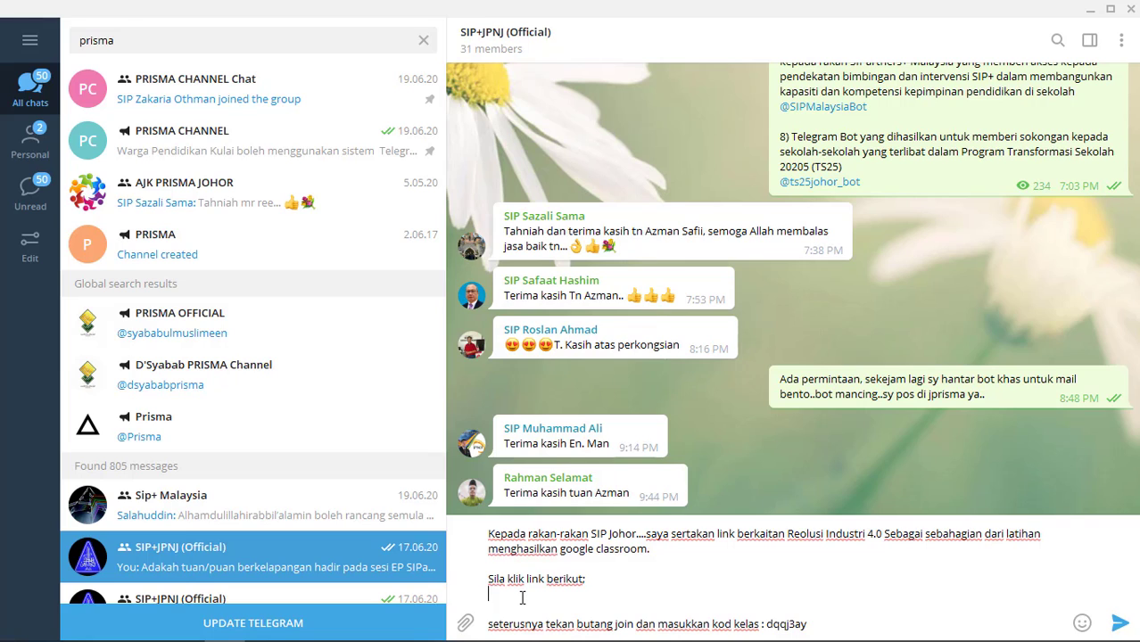
key(ctrl+v)
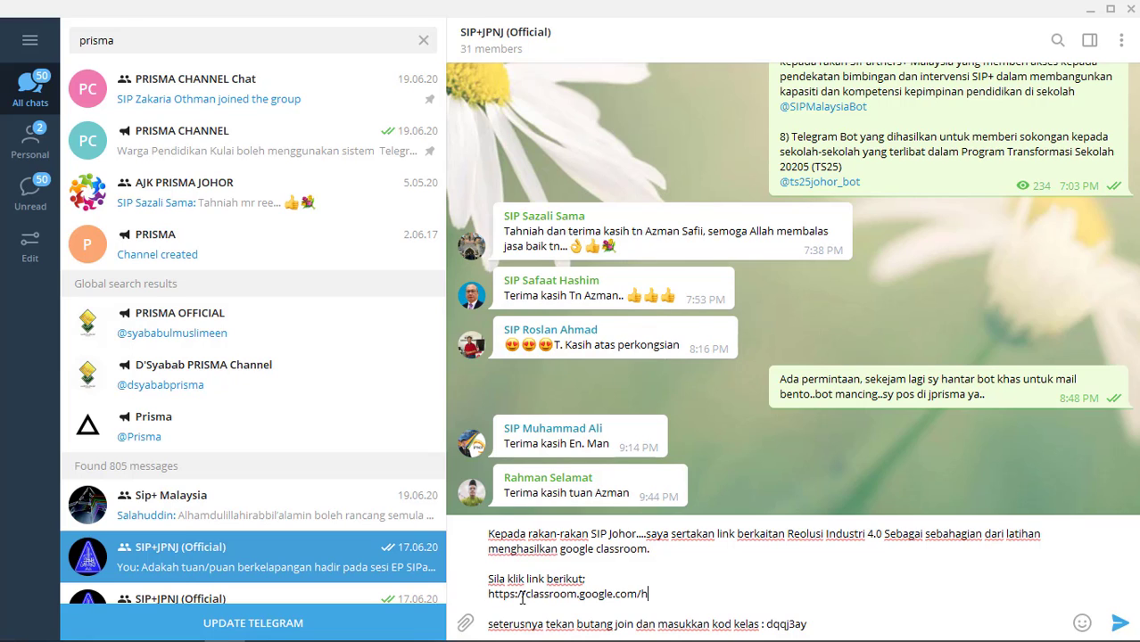
click(1121, 624)
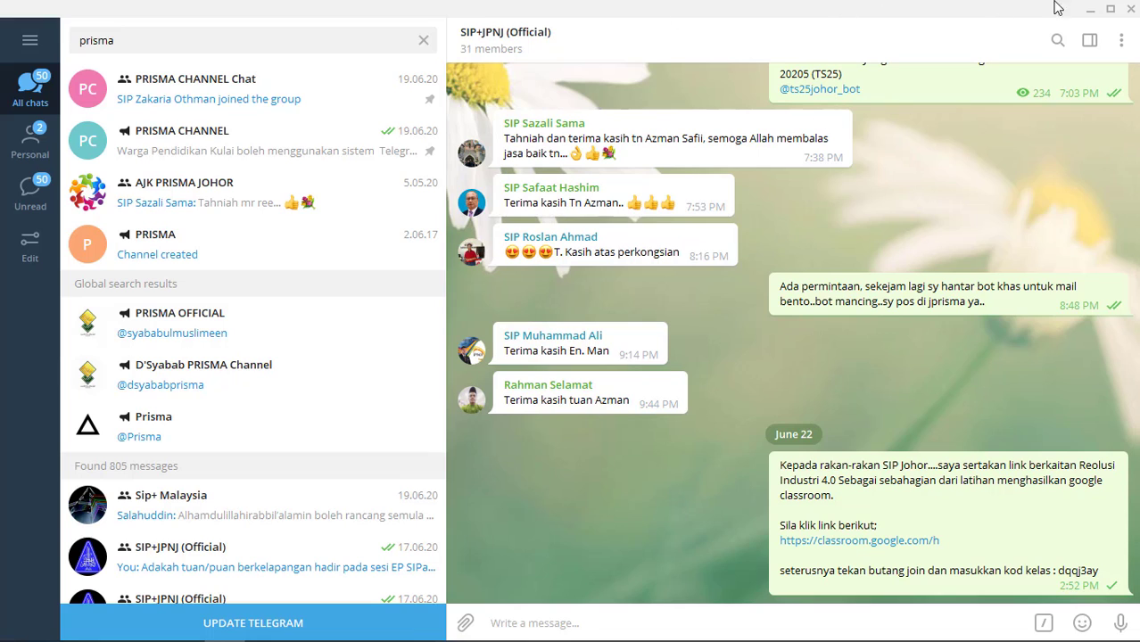
click(1088, 11)
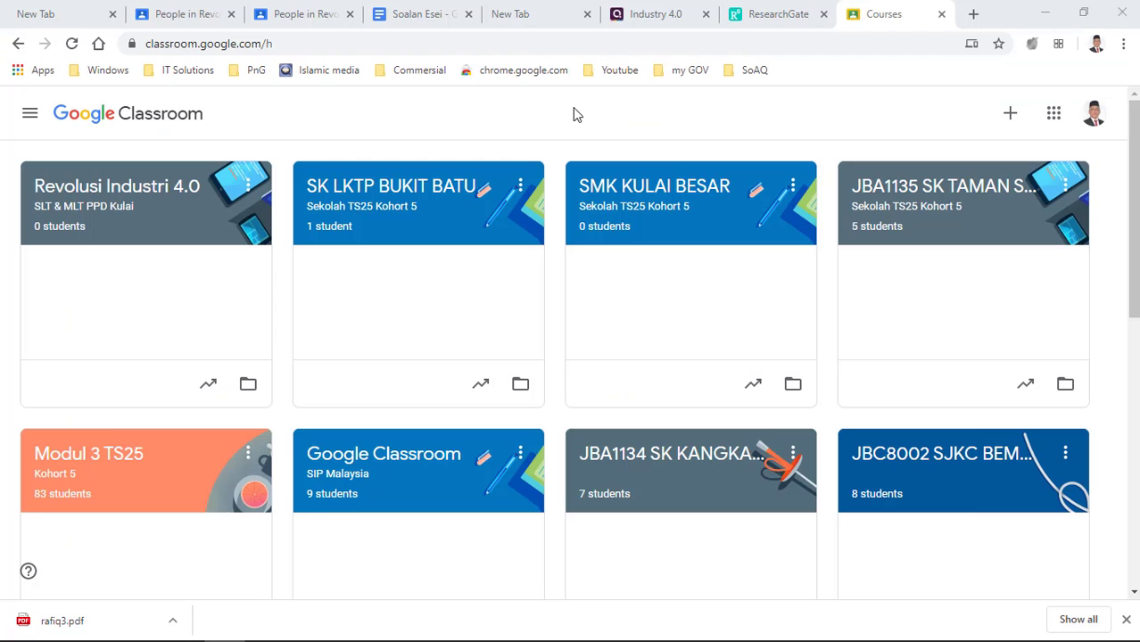
click(168, 16)
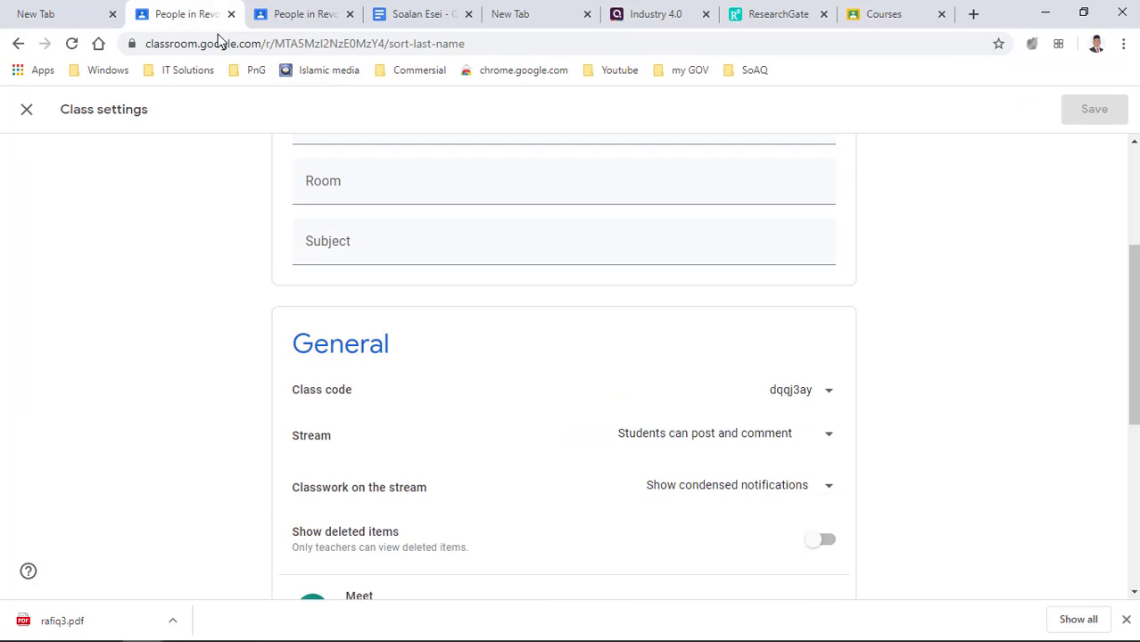
scroll(602, 236, up, 3)
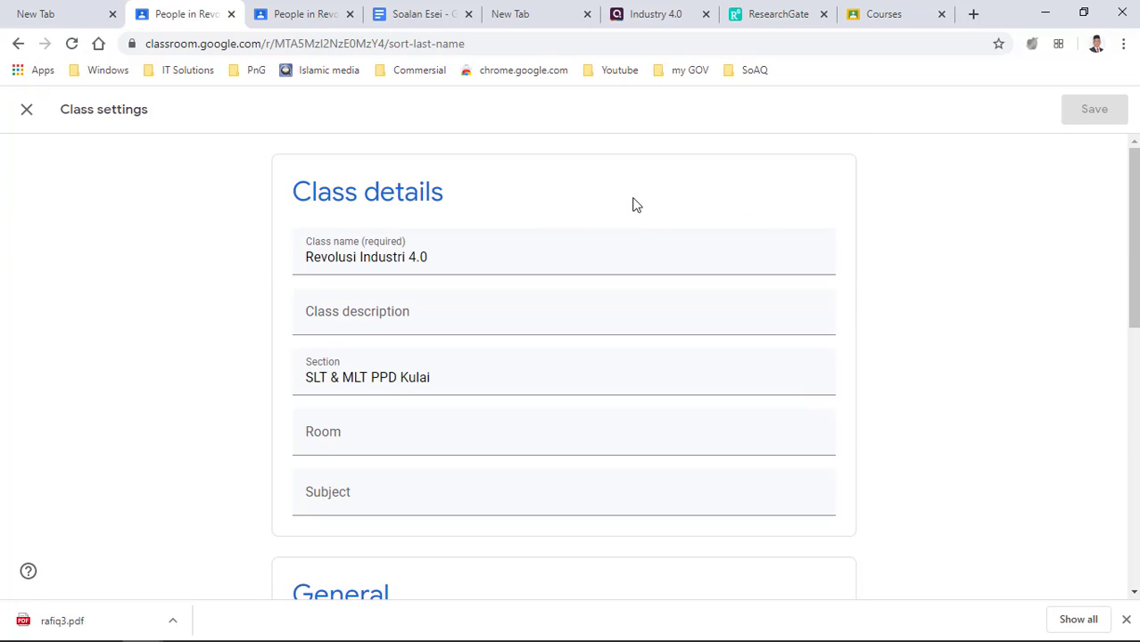